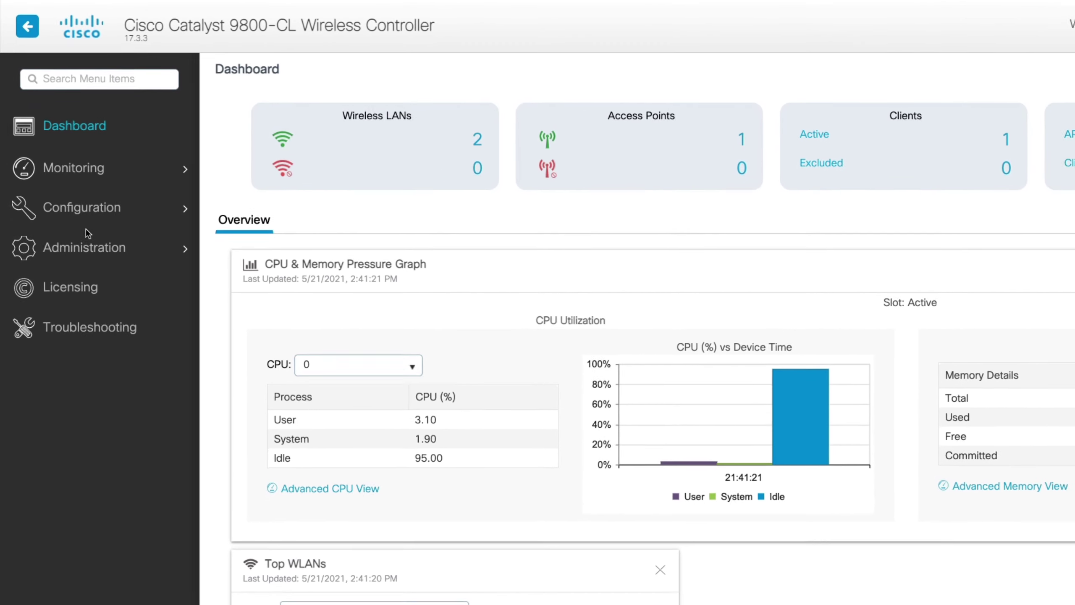
Enable AVC on the localPolicy profile with only the local collector, and apply
{"action": "mouse_move", "coordinate": [85, 215]}
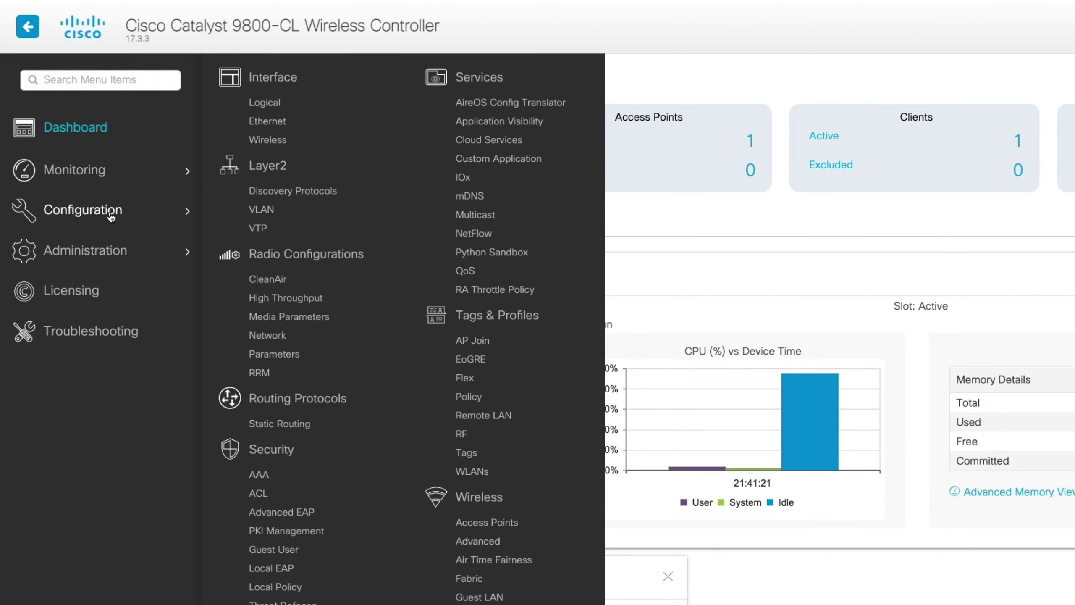
{"action": "left_click", "coordinate": [499, 123]}
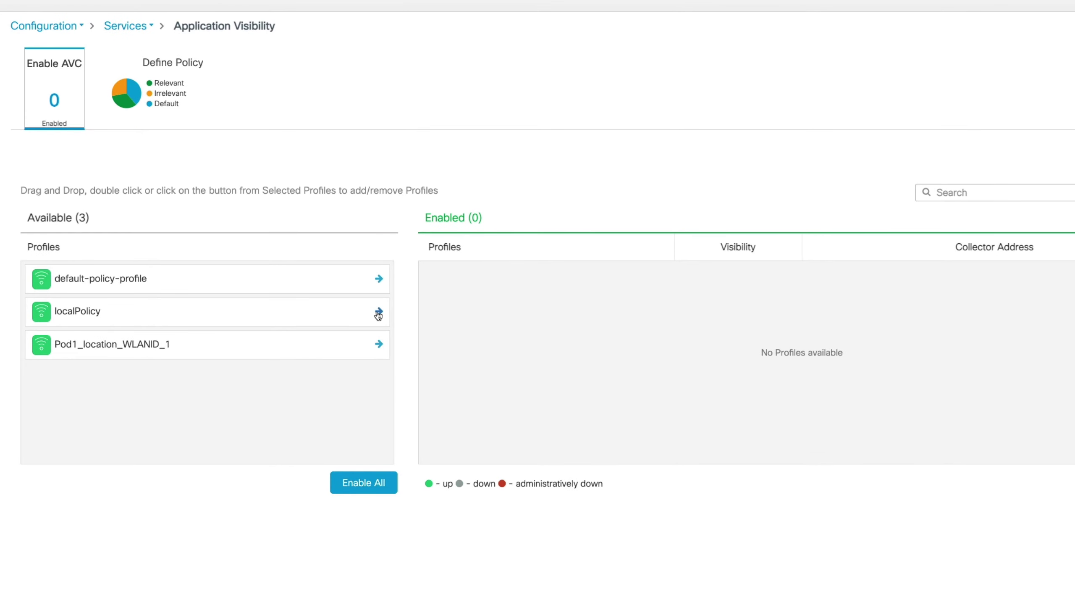
{"action": "left_click", "coordinate": [378, 313]}
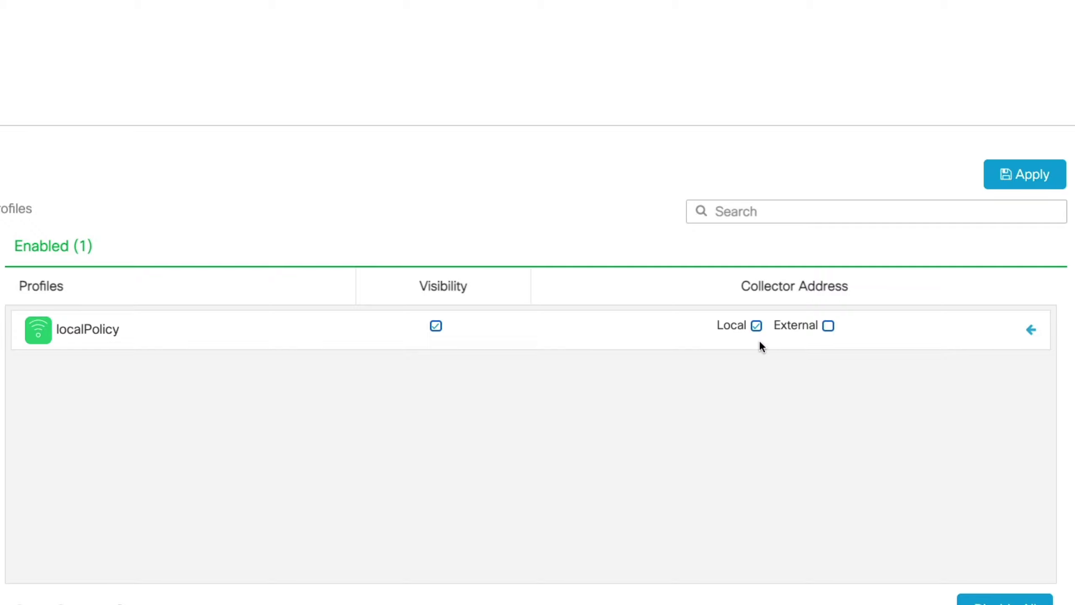
{"action": "left_click", "coordinate": [828, 325]}
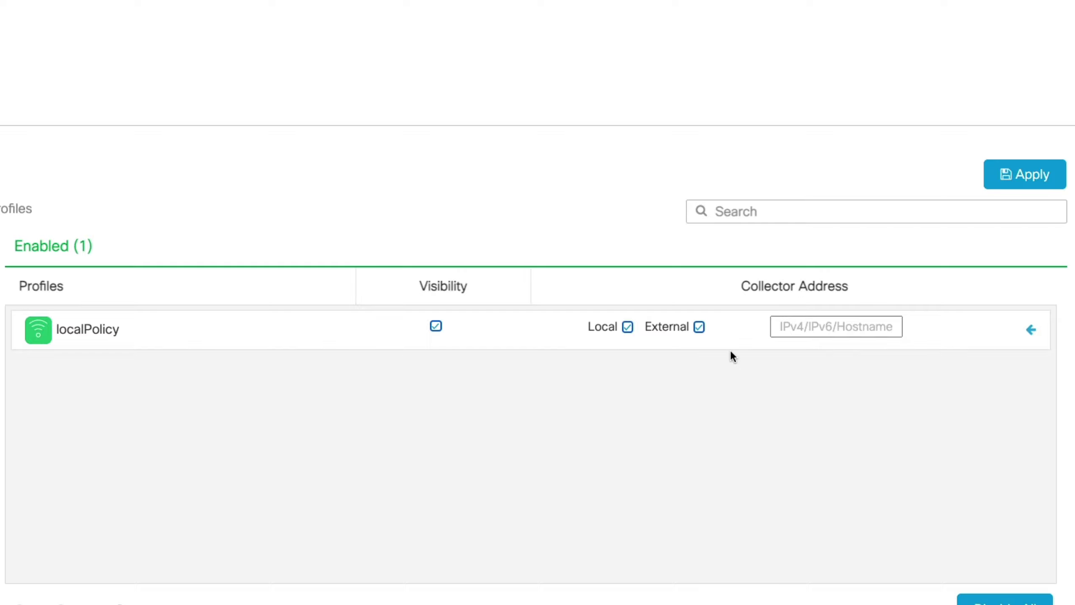
{"action": "left_click", "coordinate": [697, 326]}
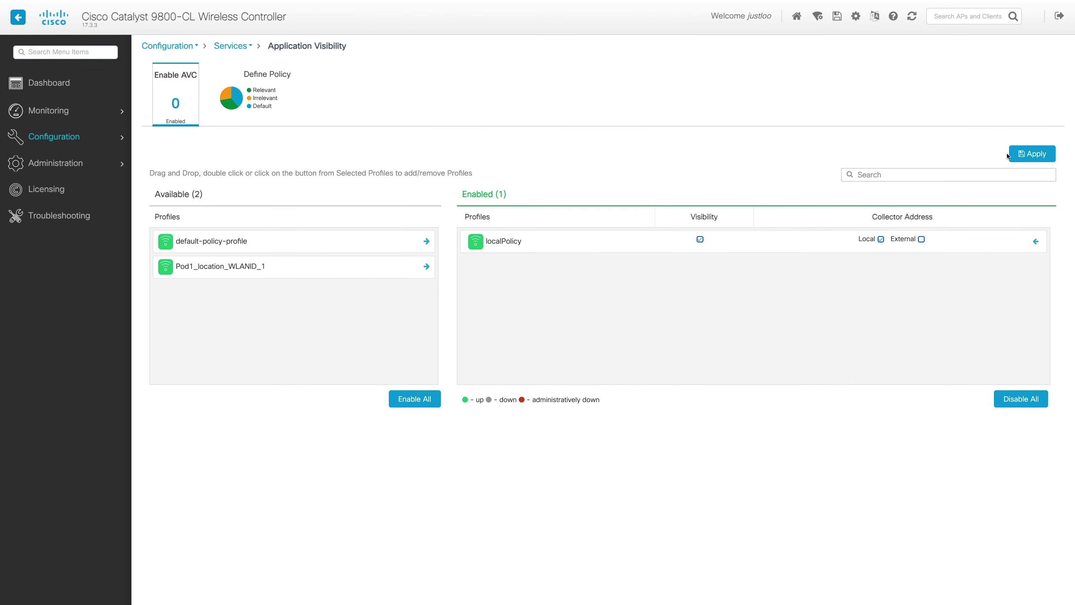
{"action": "left_click", "coordinate": [1027, 153]}
{"action": "left_click", "coordinate": [56, 88]}
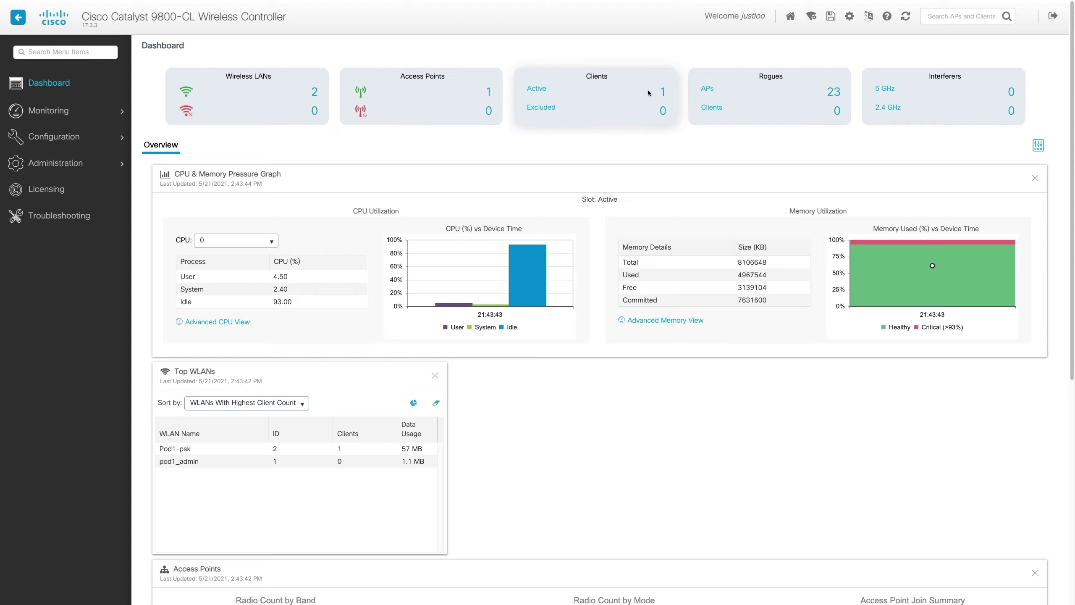
Check active clients, then view the per-application traffic pie chart (31%, 23%, 23%, 11%)
{"action": "left_click", "coordinate": [662, 93]}
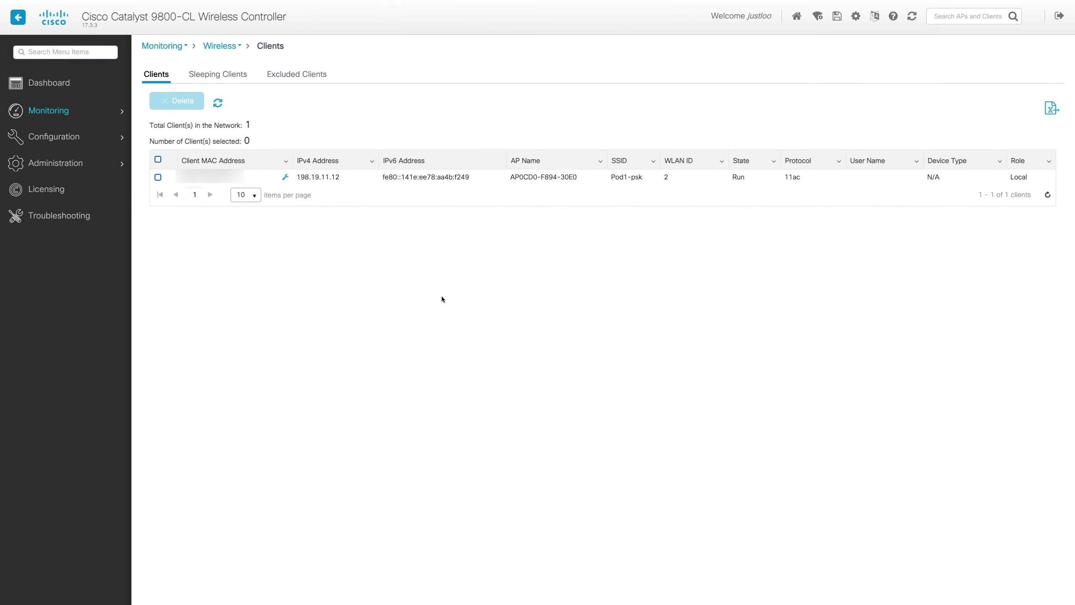
{"action": "mouse_move", "coordinate": [85, 111]}
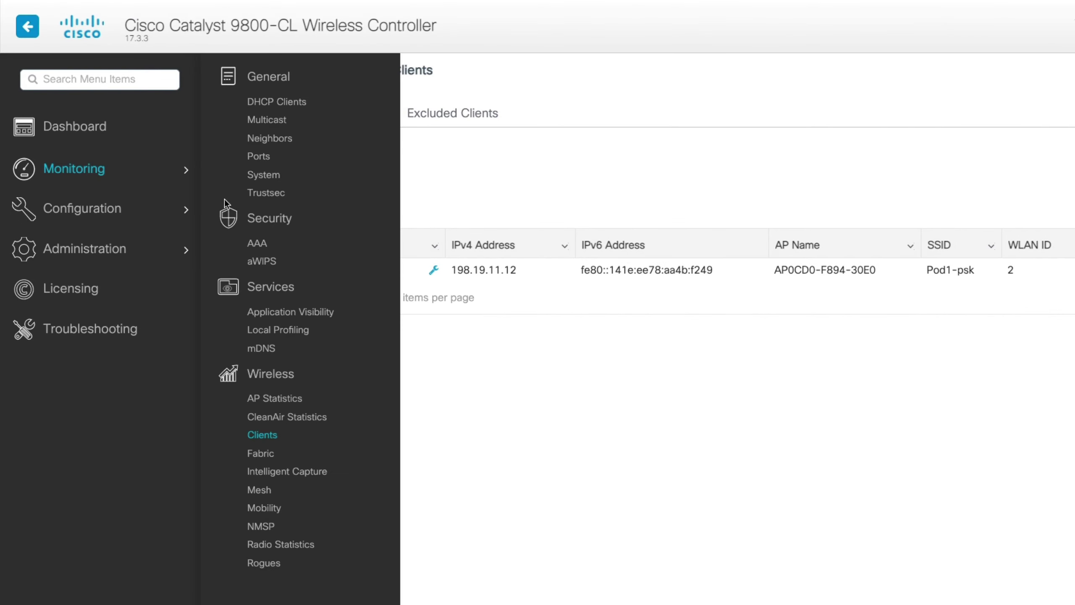
{"action": "left_click", "coordinate": [312, 312]}
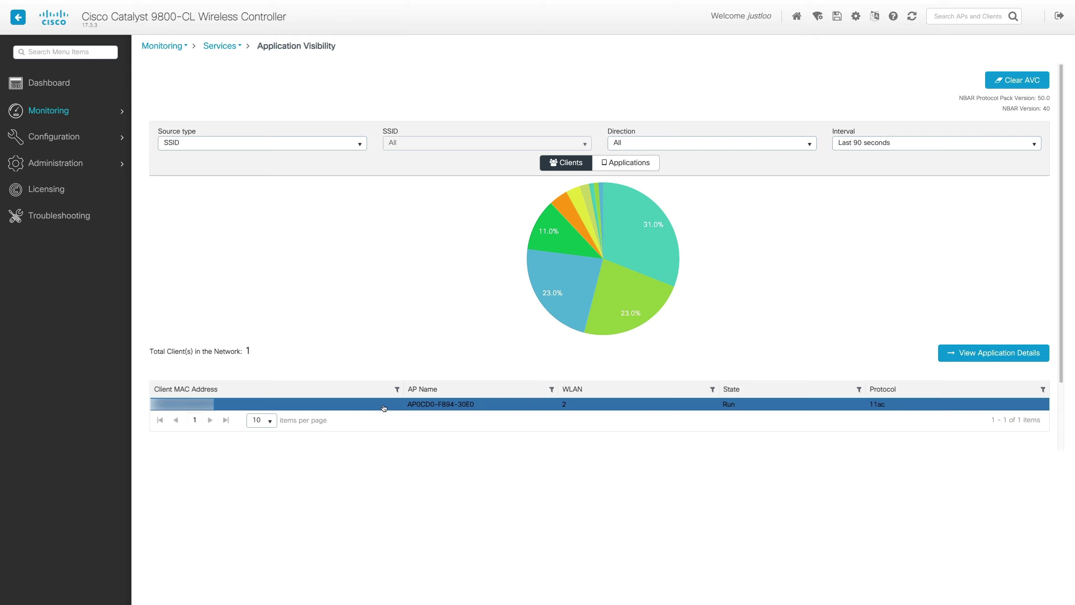
{"action": "mouse_move", "coordinate": [649, 252]}
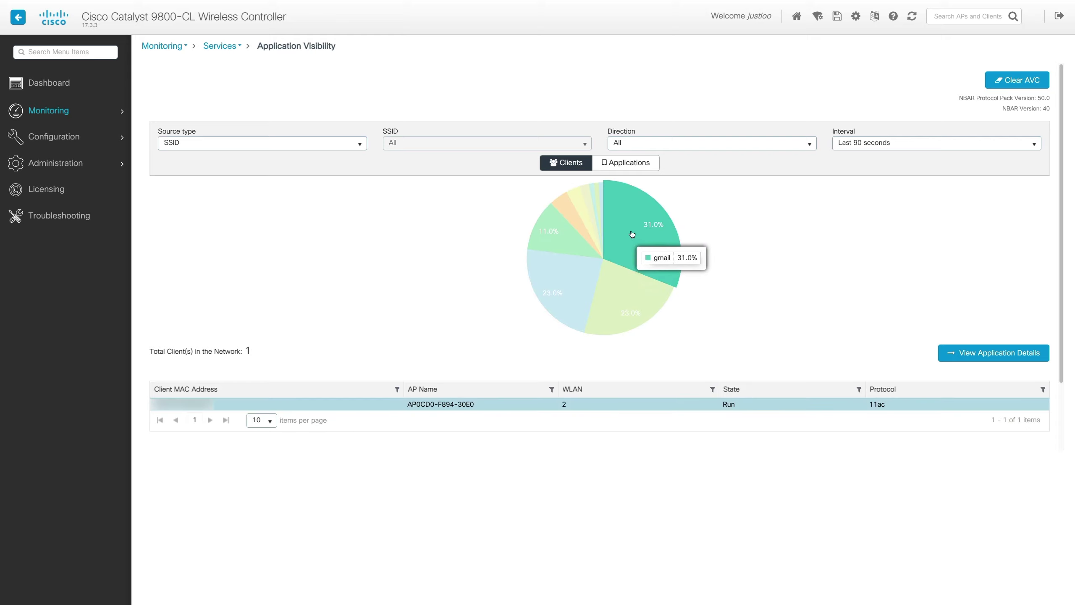
{"action": "mouse_move", "coordinate": [592, 212]}
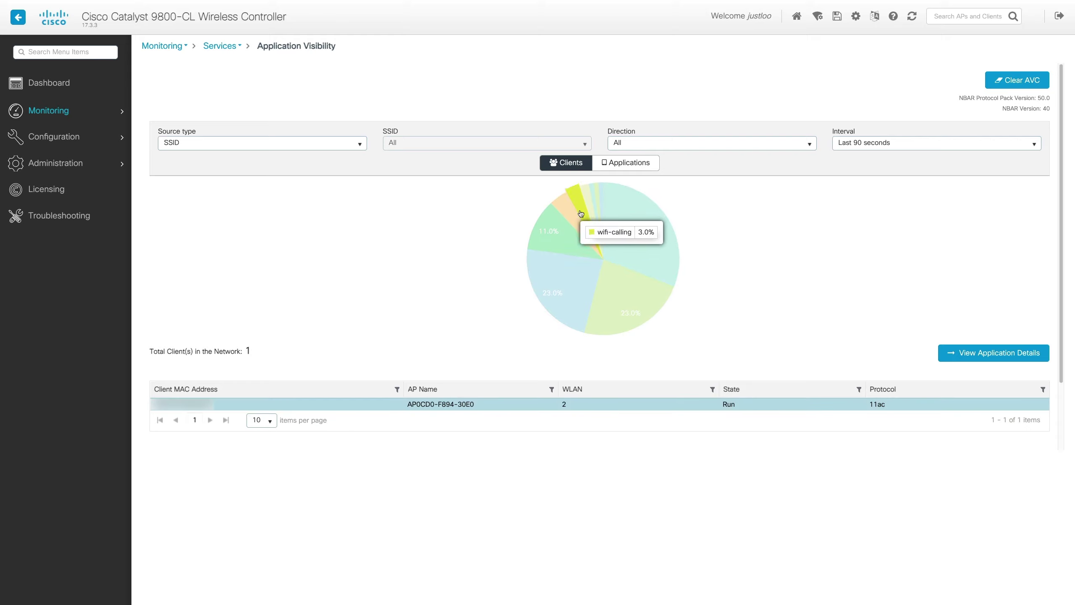
{"action": "mouse_move", "coordinate": [567, 279]}
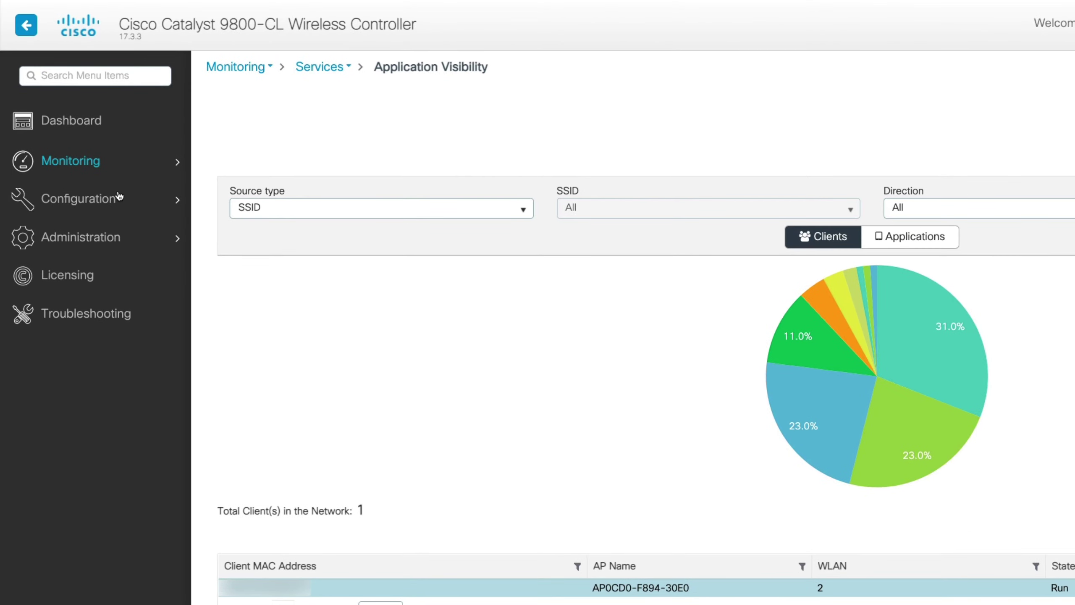
{"action": "mouse_move", "coordinate": [82, 135]}
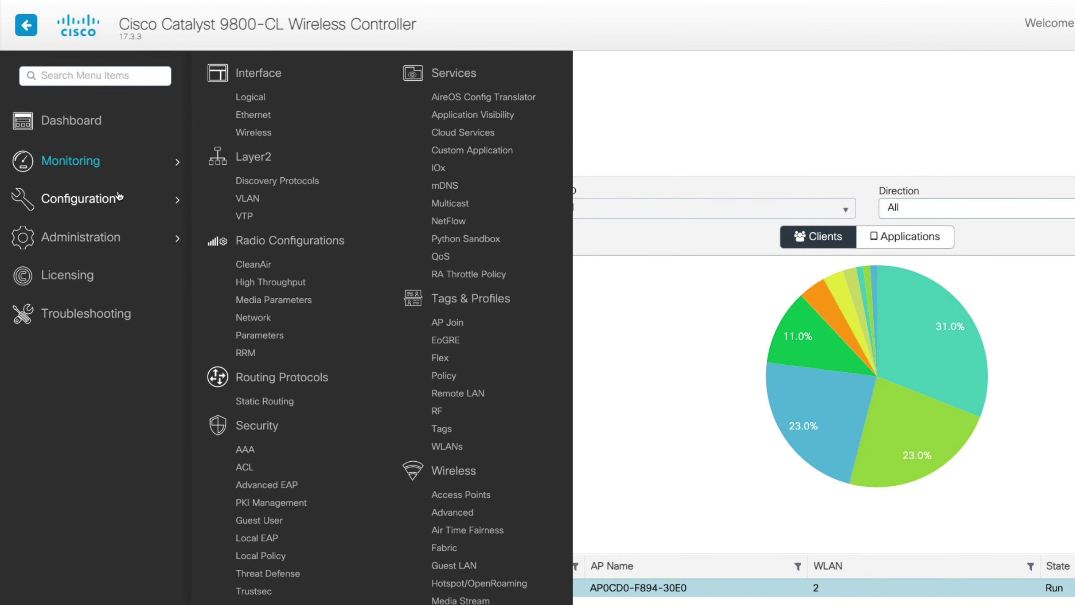
Create a QoS policy named 'YoutubeBlock' and begin adding a class-map to it
{"action": "left_click", "coordinate": [445, 257]}
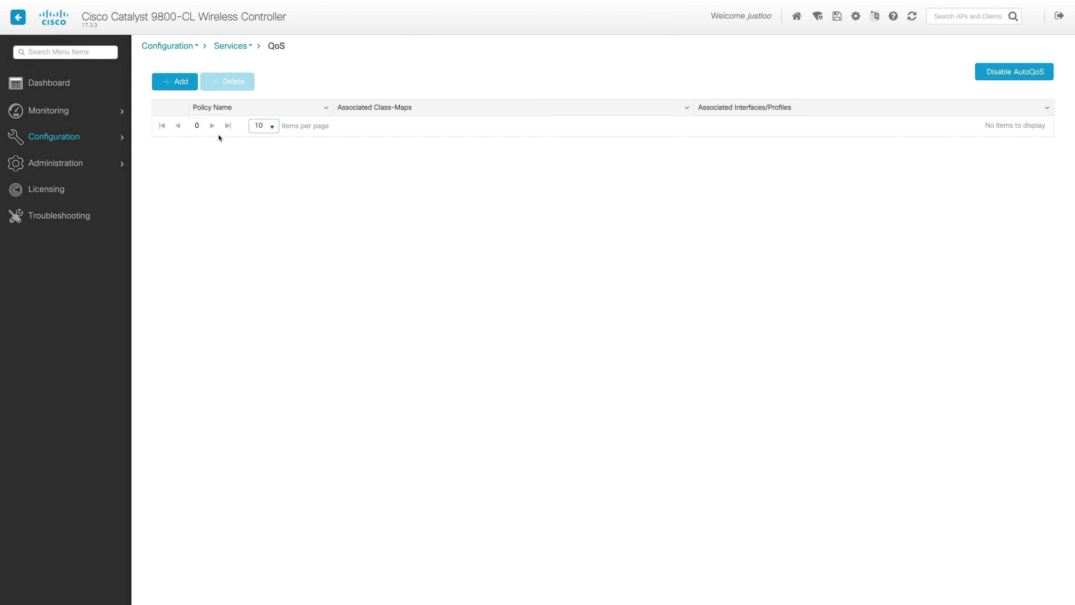
{"action": "left_click", "coordinate": [181, 91]}
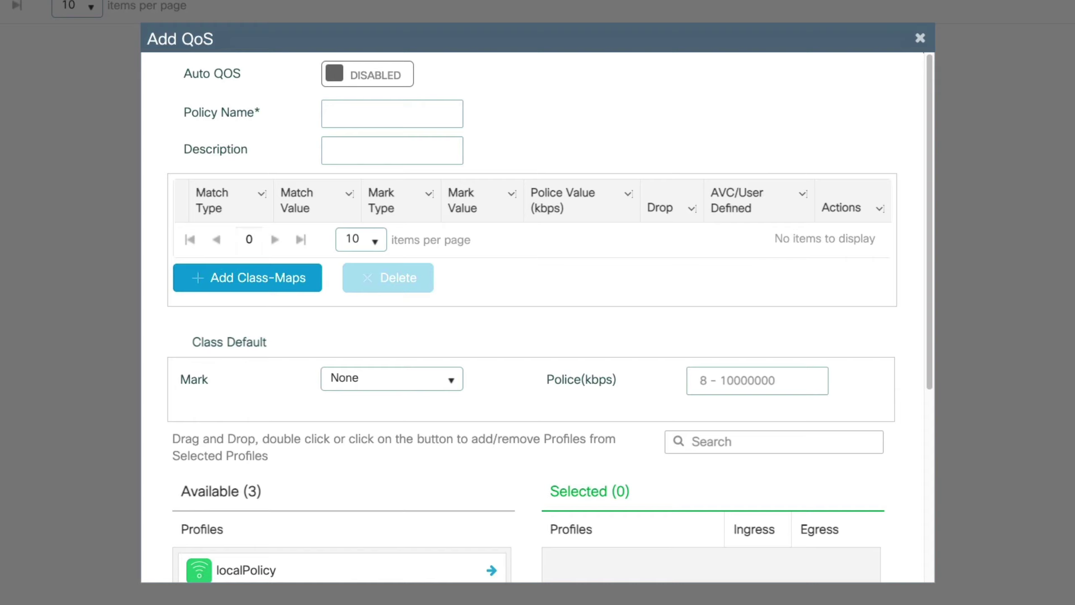
{"action": "left_click", "coordinate": [331, 119]}
{"action": "type", "text": "YoutubeBlock"}
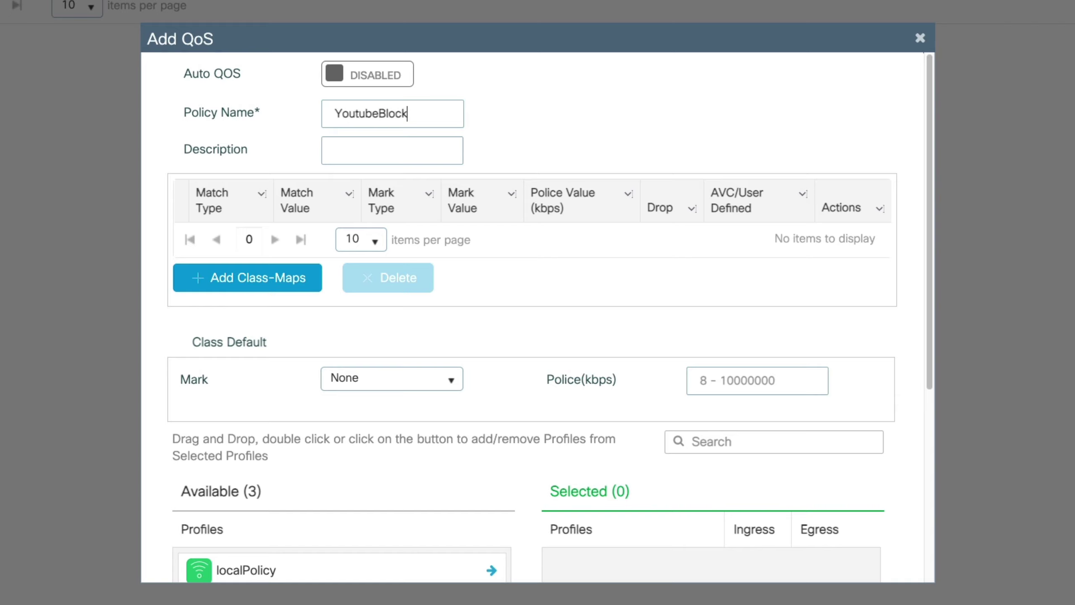
{"action": "left_click", "coordinate": [312, 277]}
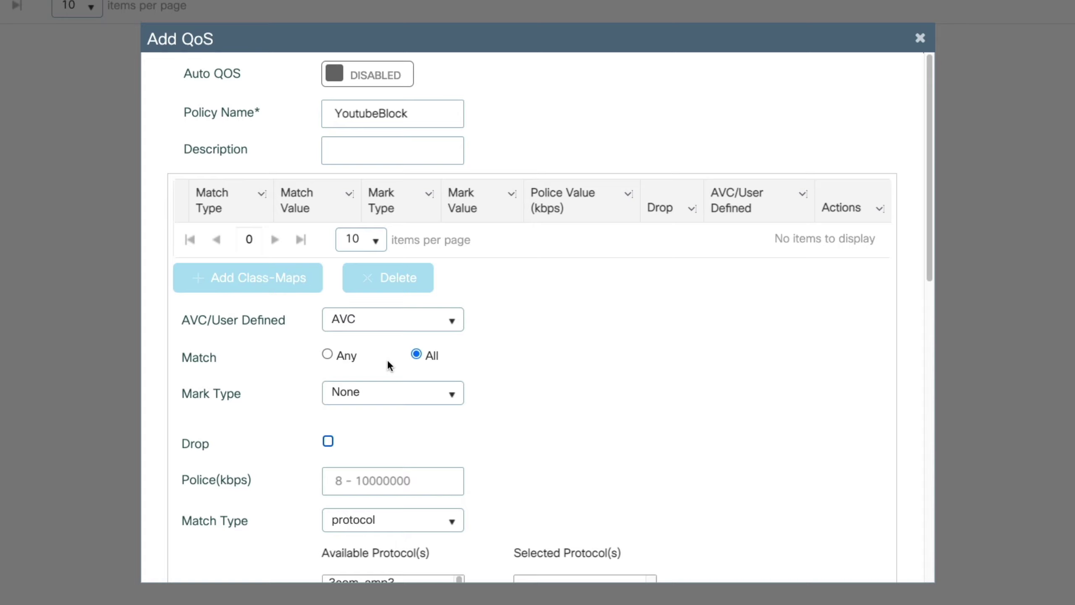
Save a class-map that drops traffic matching the AVC protocol youtube
{"action": "scroll", "coordinate": [388, 362], "scroll_direction": "down", "scroll_amount": 3}
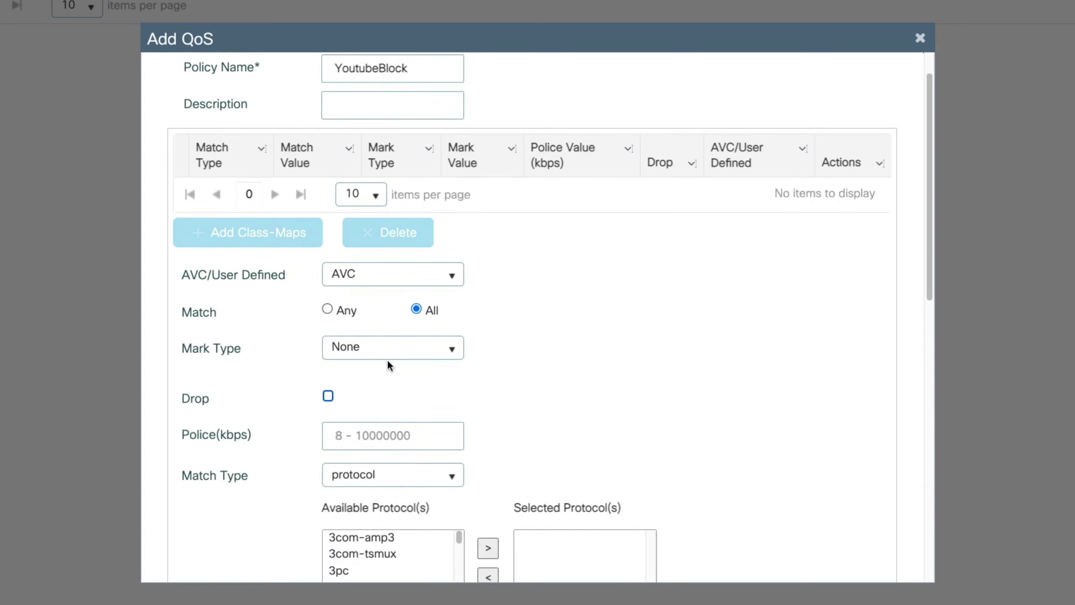
{"action": "left_click", "coordinate": [329, 352]}
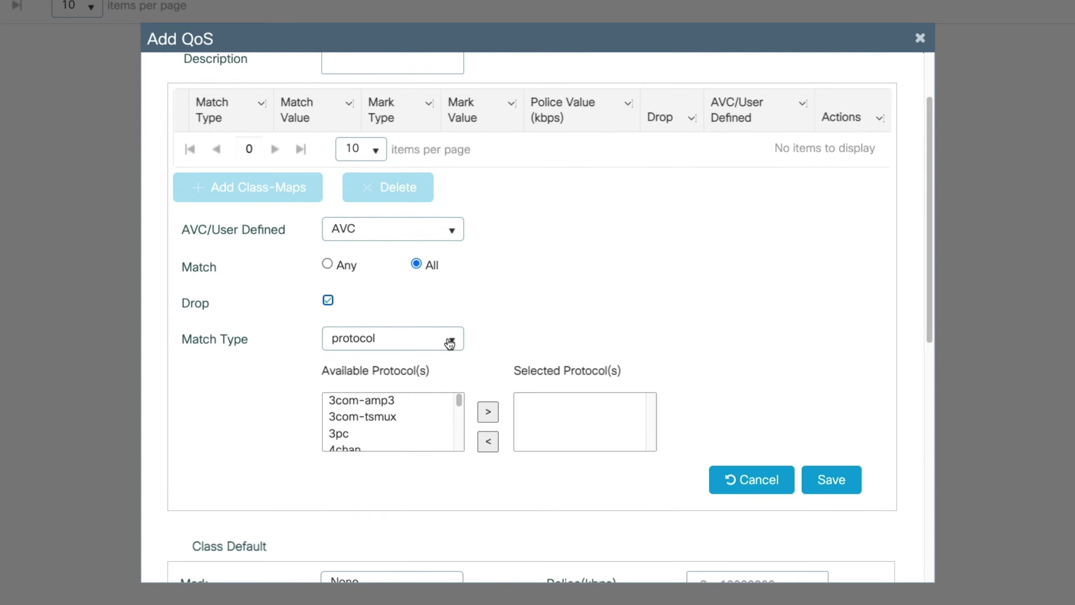
{"action": "left_click_drag", "start_coordinate": [460, 401], "coordinate": [456, 445]}
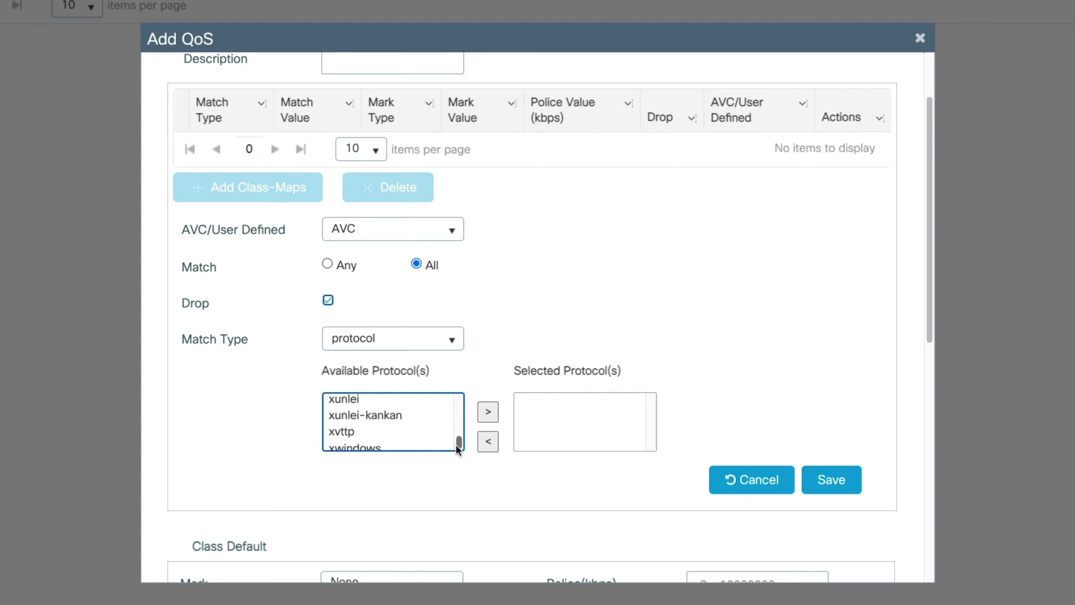
{"action": "scroll", "coordinate": [404, 424], "scroll_direction": "down", "scroll_amount": 1}
{"action": "scroll", "coordinate": [403, 422], "scroll_direction": "down", "scroll_amount": 5}
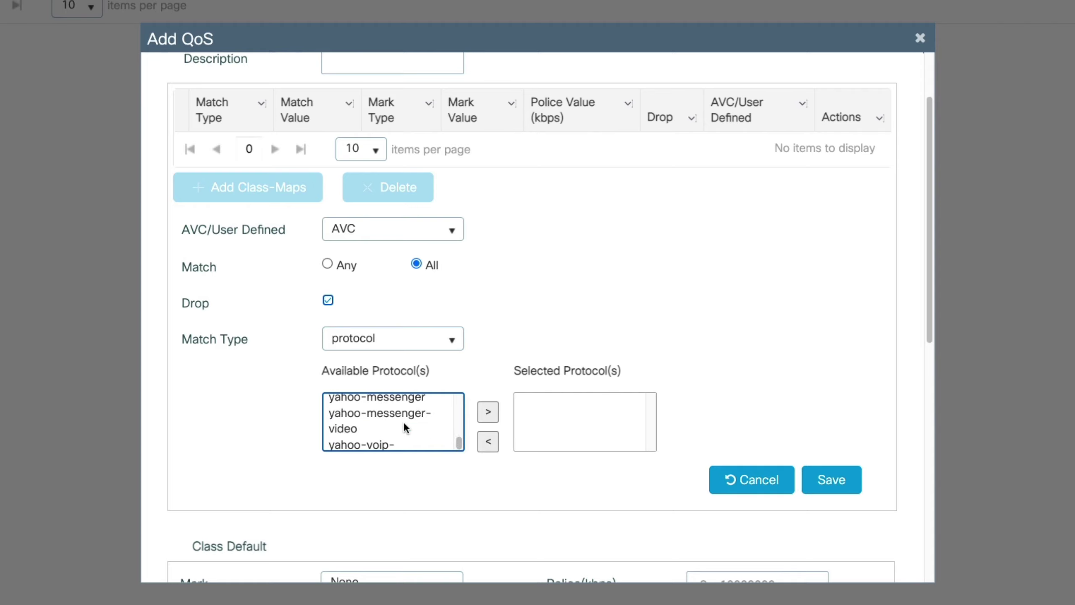
{"action": "scroll", "coordinate": [401, 419], "scroll_direction": "down", "scroll_amount": 1}
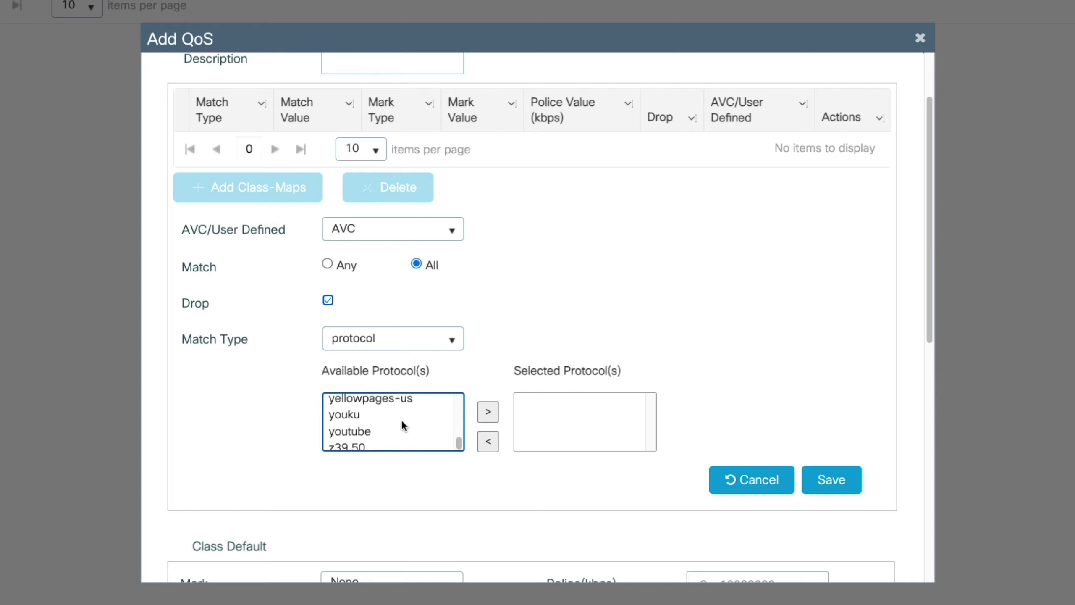
{"action": "left_click", "coordinate": [381, 431]}
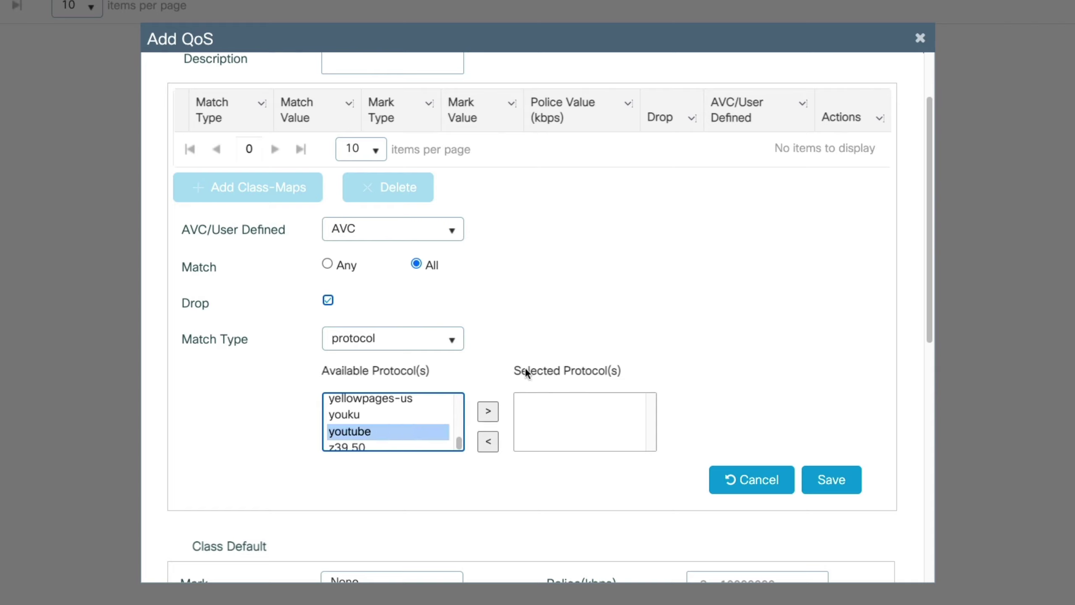
{"action": "left_click", "coordinate": [489, 417]}
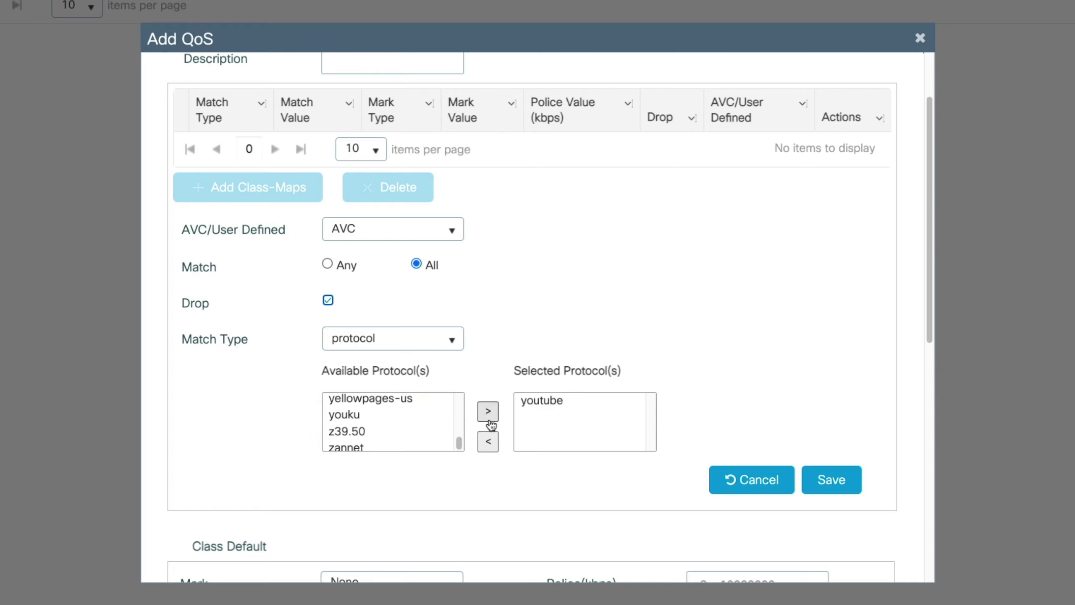
{"action": "left_click", "coordinate": [825, 483]}
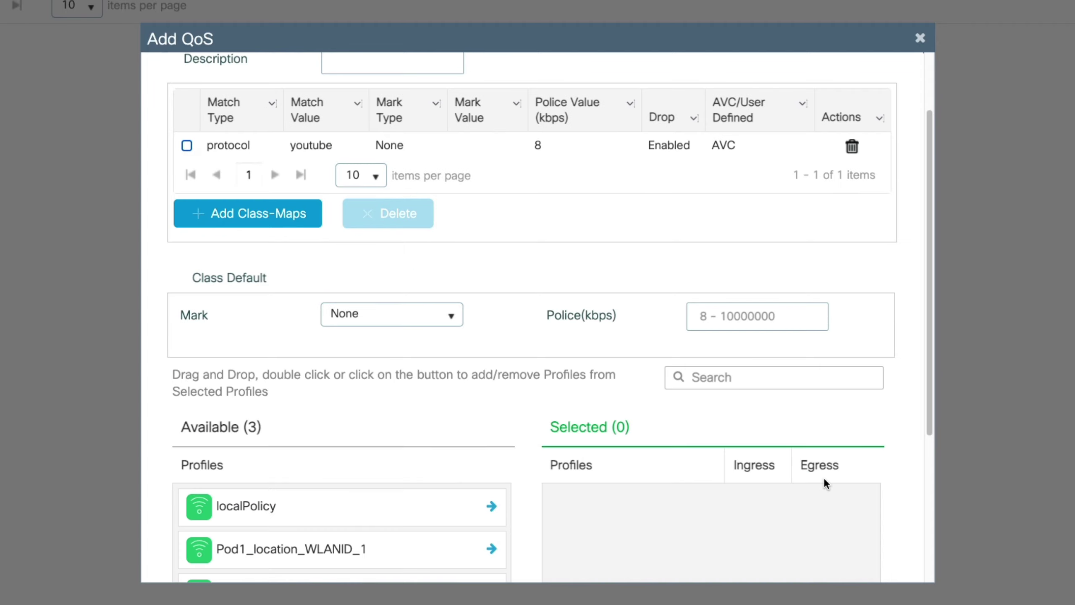
Attach YoutubeBlock to the localPolicy profile for ingress and apply it to the device
{"action": "scroll", "coordinate": [544, 422], "scroll_direction": "down", "scroll_amount": 2}
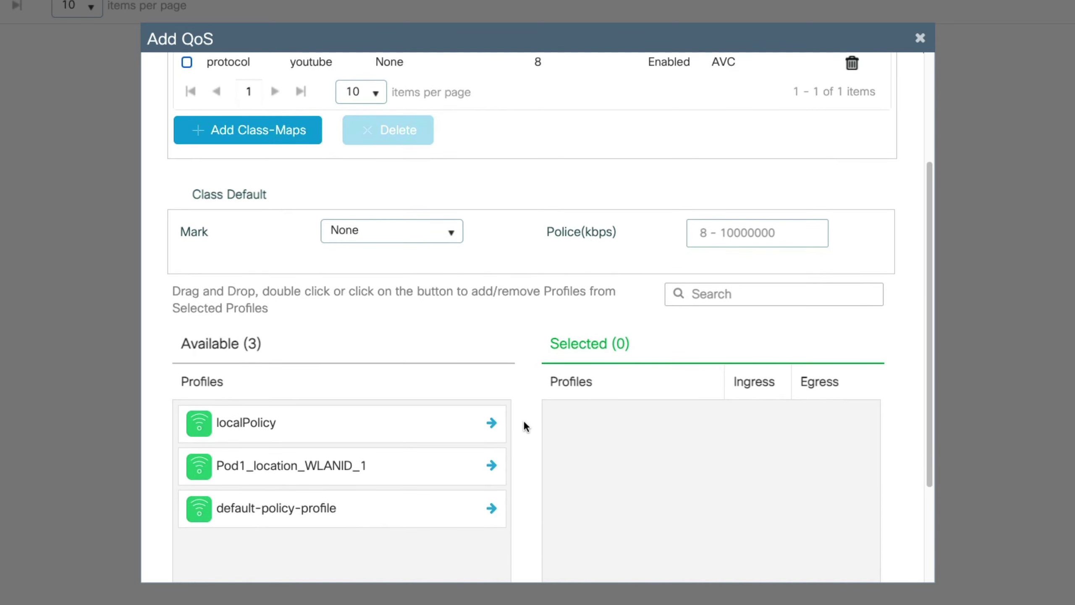
{"action": "left_click", "coordinate": [492, 422]}
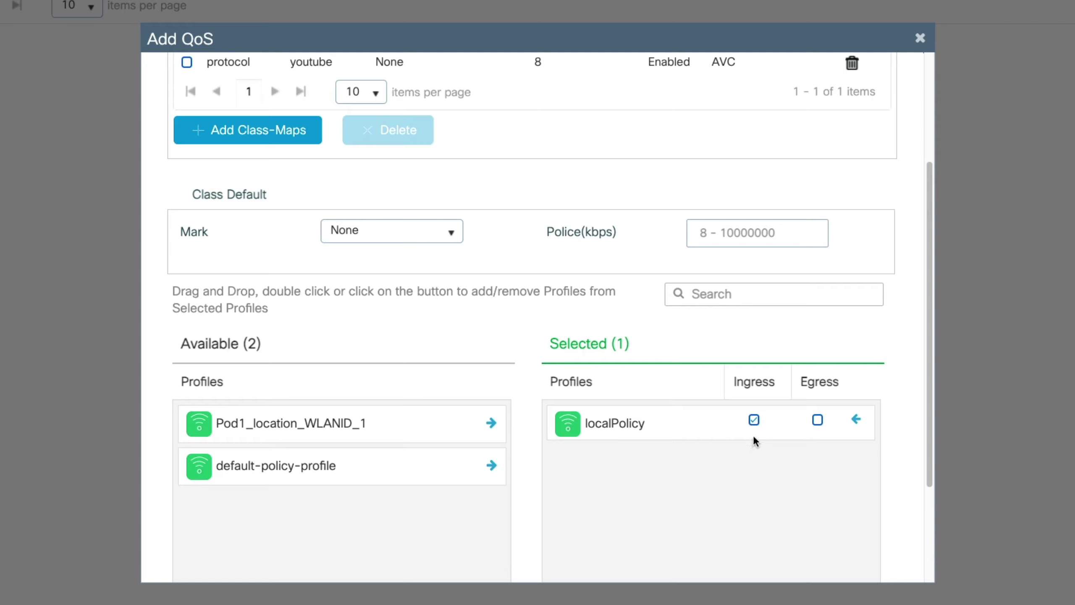
{"action": "scroll", "coordinate": [753, 439], "scroll_direction": "down", "scroll_amount": 4}
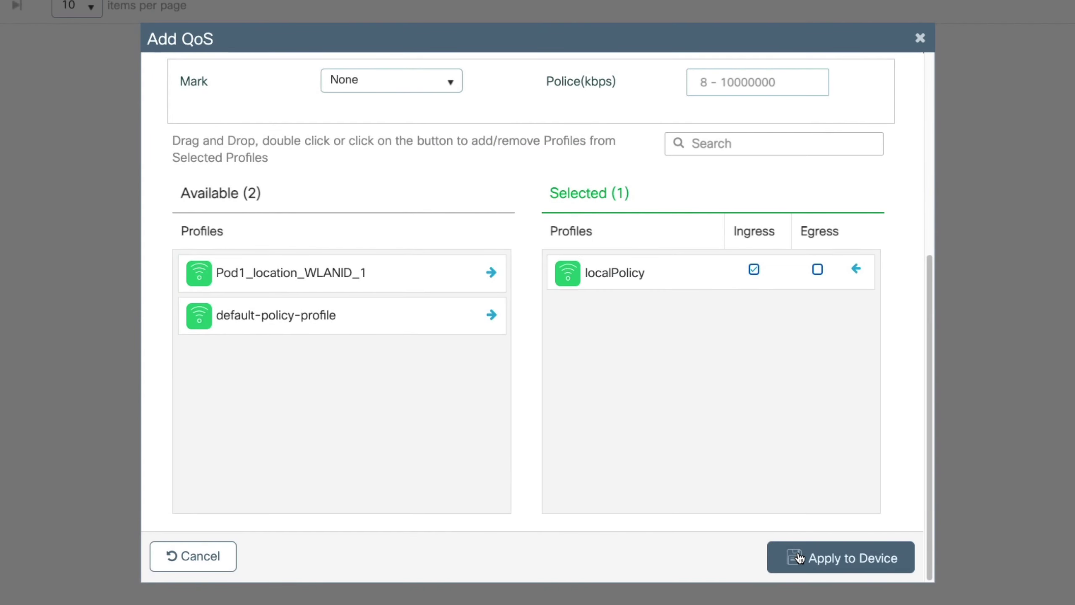
{"action": "left_click", "coordinate": [799, 558]}
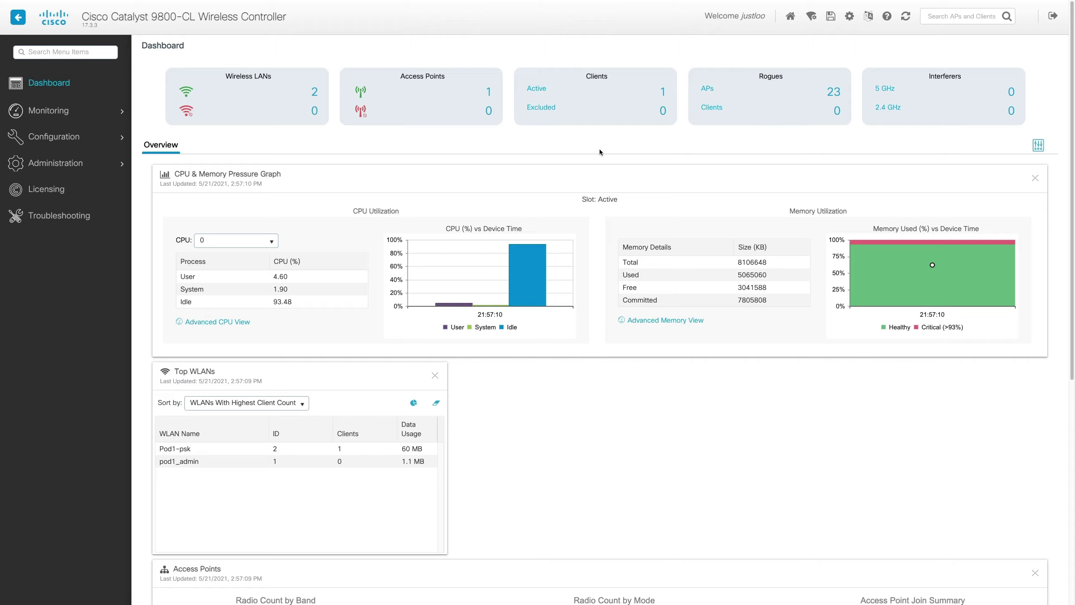
Check Device Classification under Wireless Global and apply the setting
{"action": "left_click", "coordinate": [663, 91]}
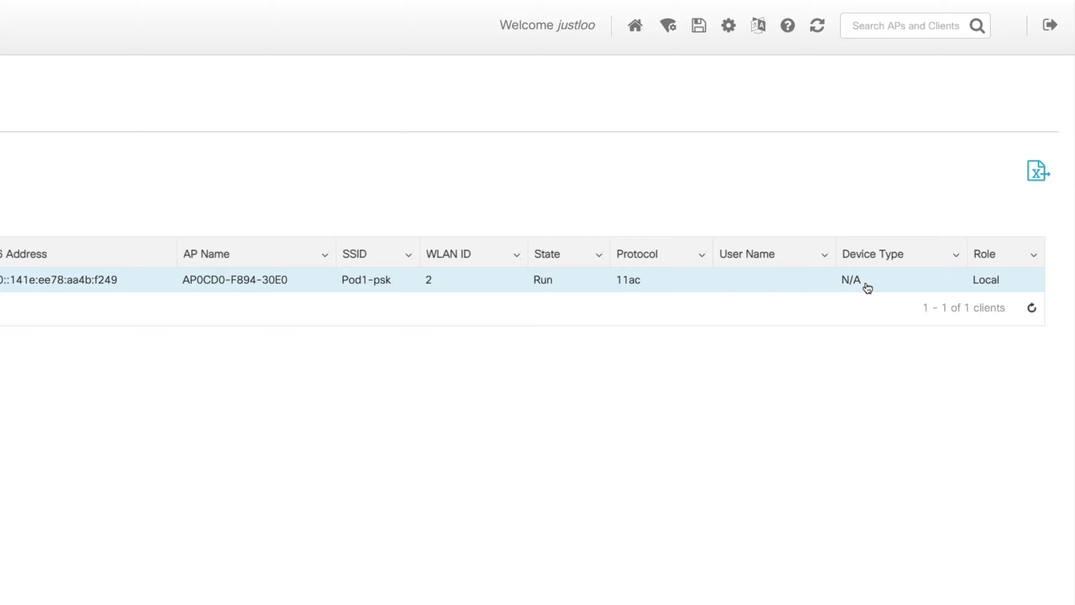
{"action": "left_click", "coordinate": [96, 114]}
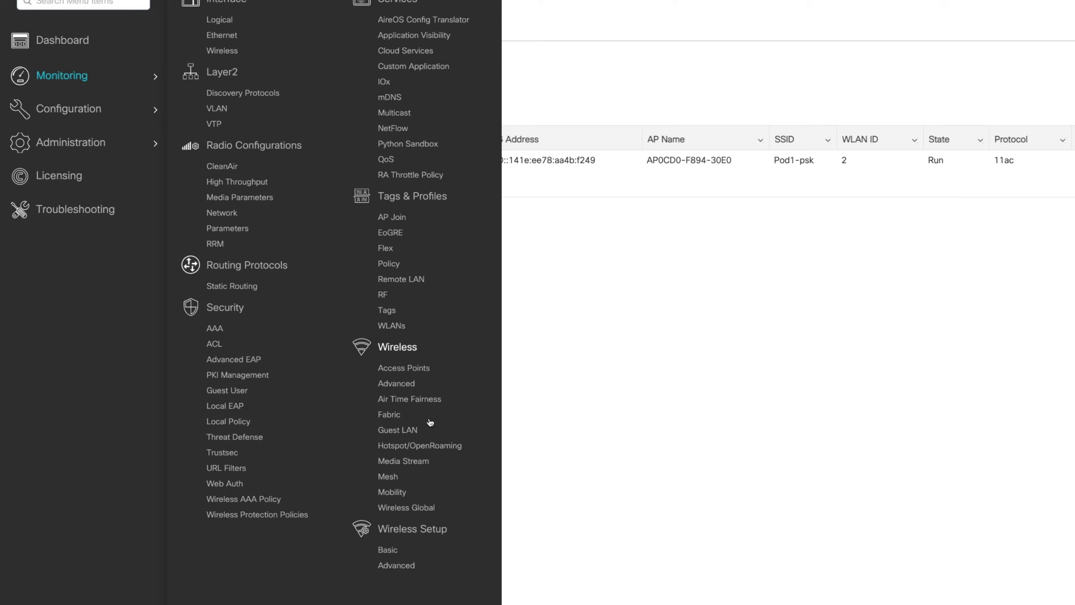
{"action": "left_click", "coordinate": [427, 504]}
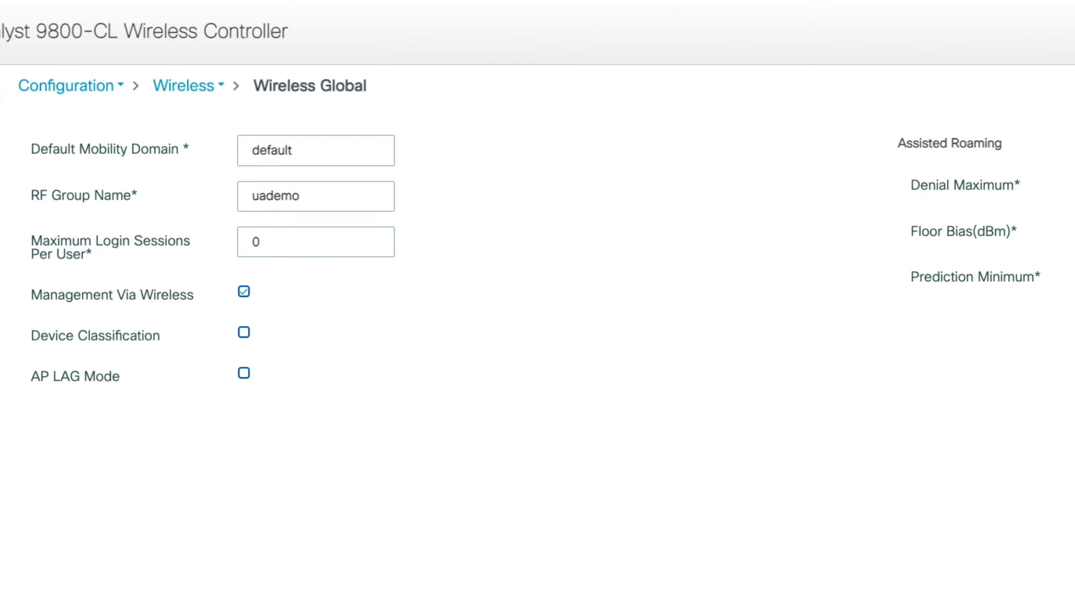
{"action": "left_click", "coordinate": [244, 334]}
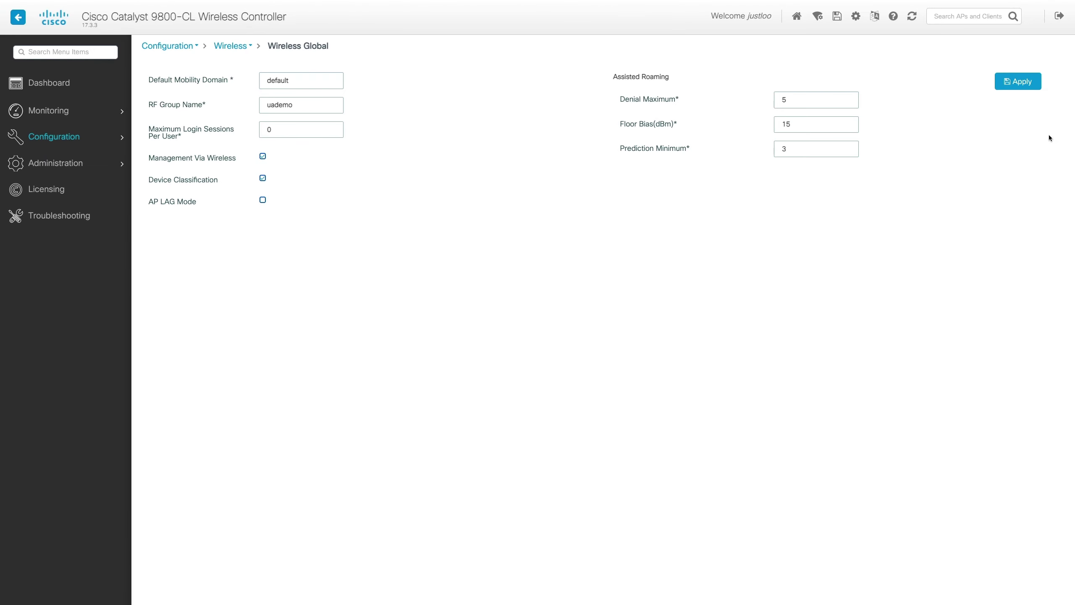
{"action": "left_click", "coordinate": [1014, 86]}
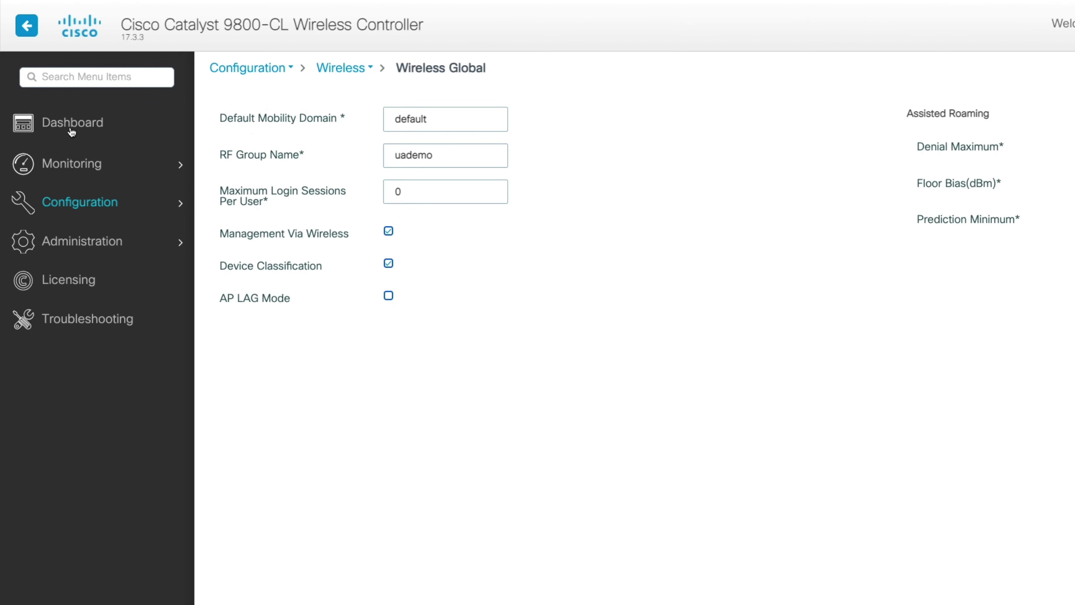
{"action": "mouse_move", "coordinate": [152, 212]}
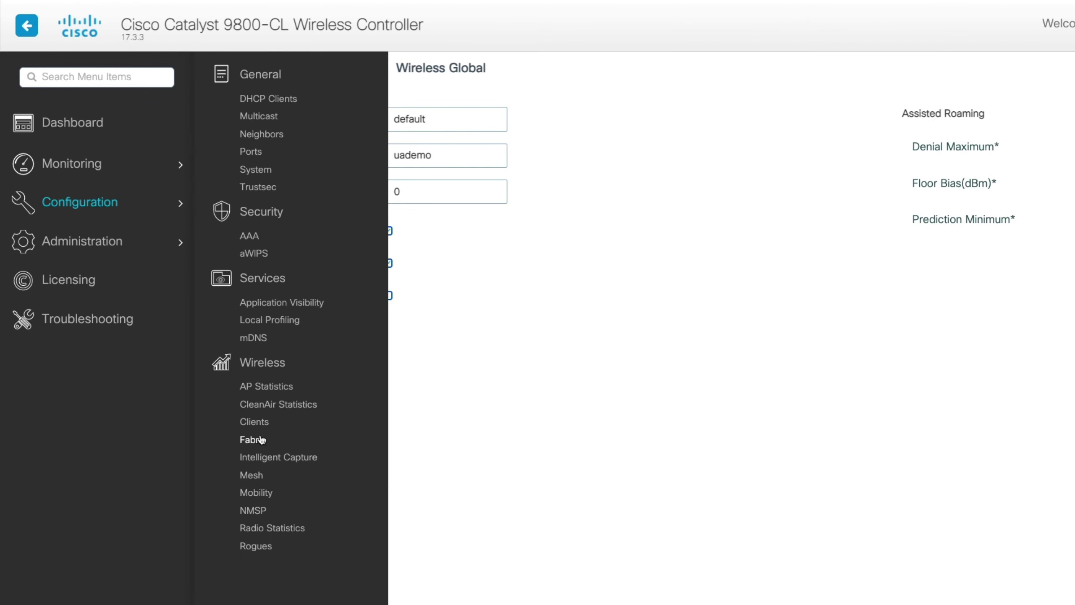
Review clients typed Apple-Device, Linux-Workstation and Apple-iPhone, then glance at the dashboard
{"action": "left_click", "coordinate": [262, 423]}
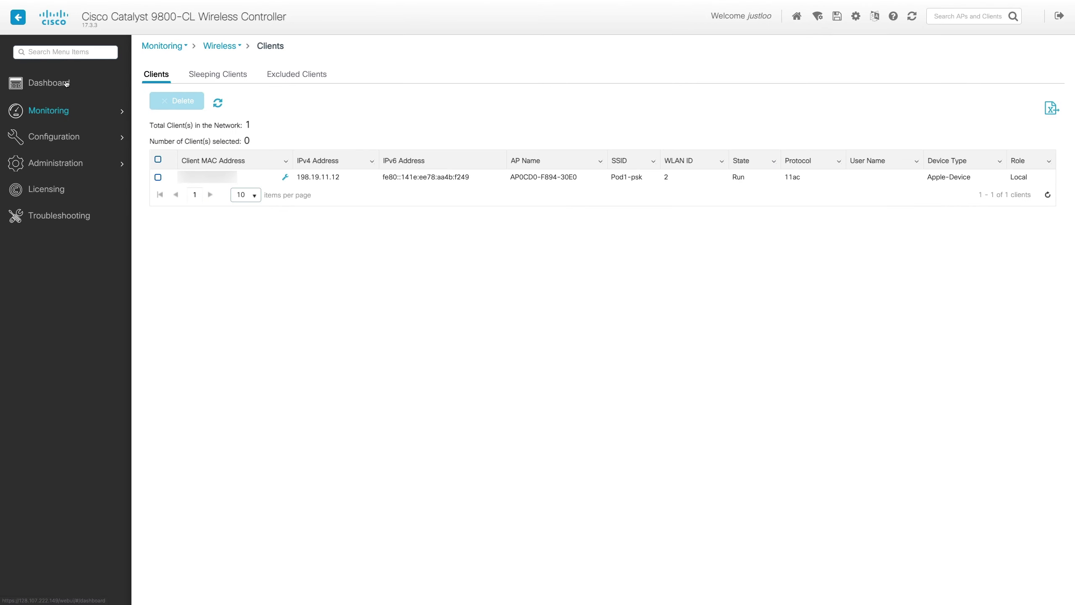
{"action": "left_click", "coordinate": [66, 84]}
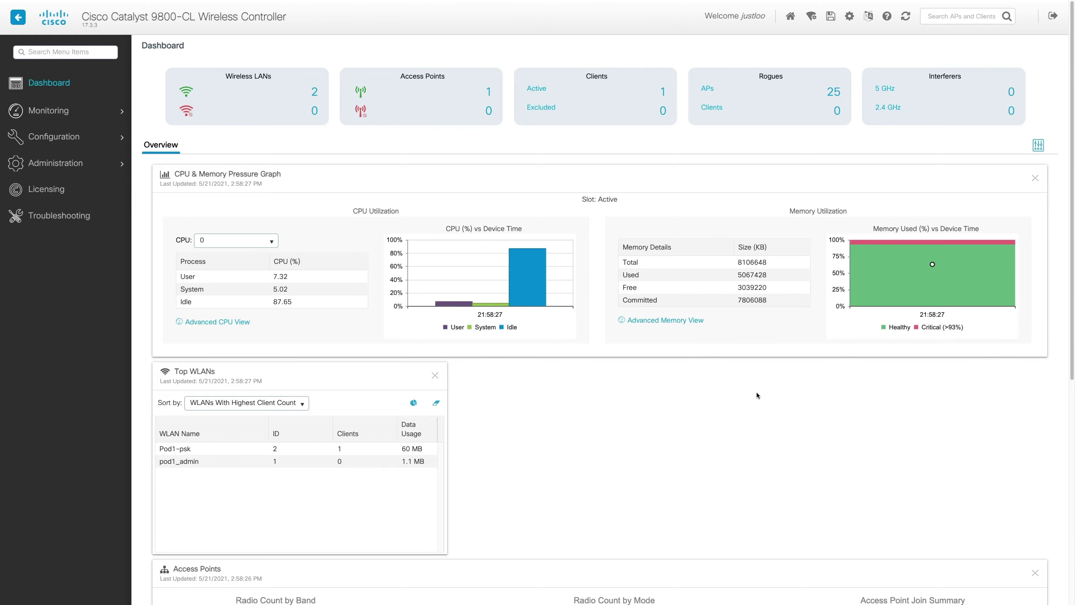
{"action": "scroll", "coordinate": [756, 392], "scroll_direction": "down", "scroll_amount": 8}
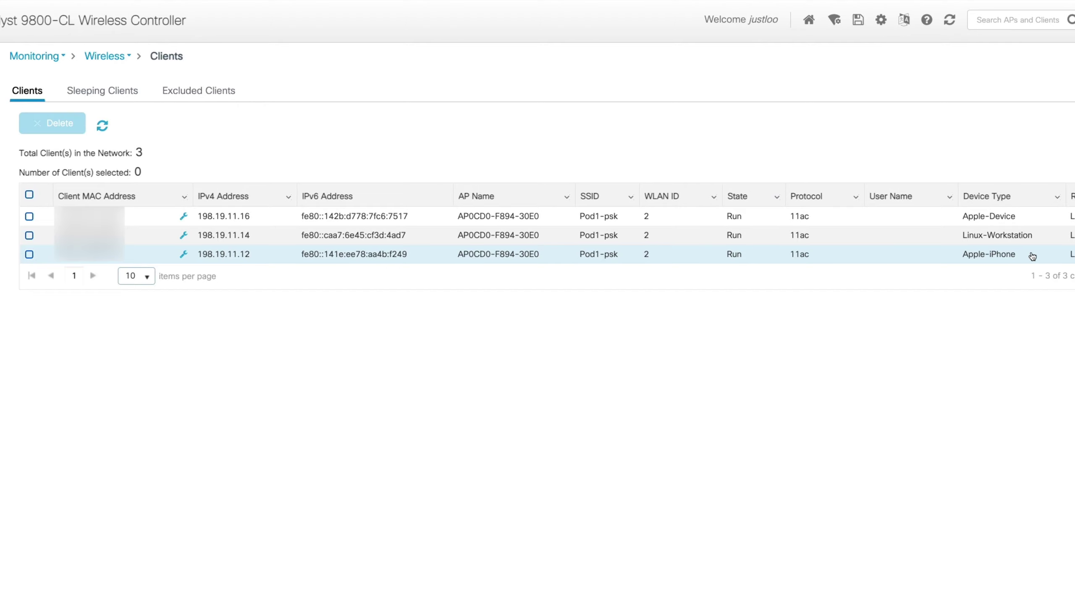
{"action": "left_click", "coordinate": [135, 203]}
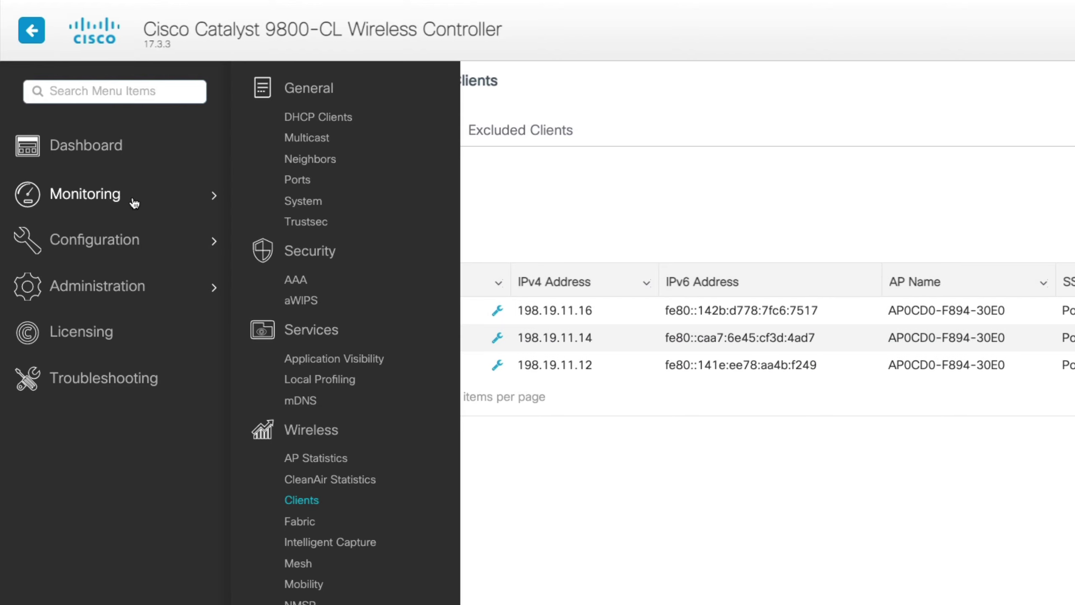
Inspect the Local Profiling chart: one Apple-Device, one Linux-Workstation, one Apple-iPhone
{"action": "left_click", "coordinate": [320, 381]}
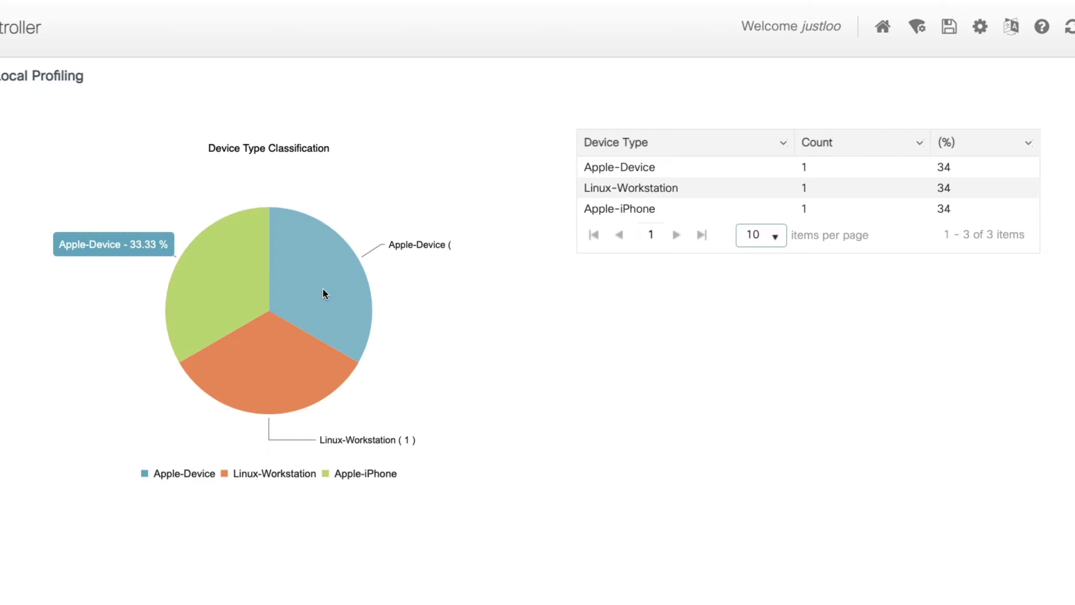
{"action": "mouse_move", "coordinate": [330, 365]}
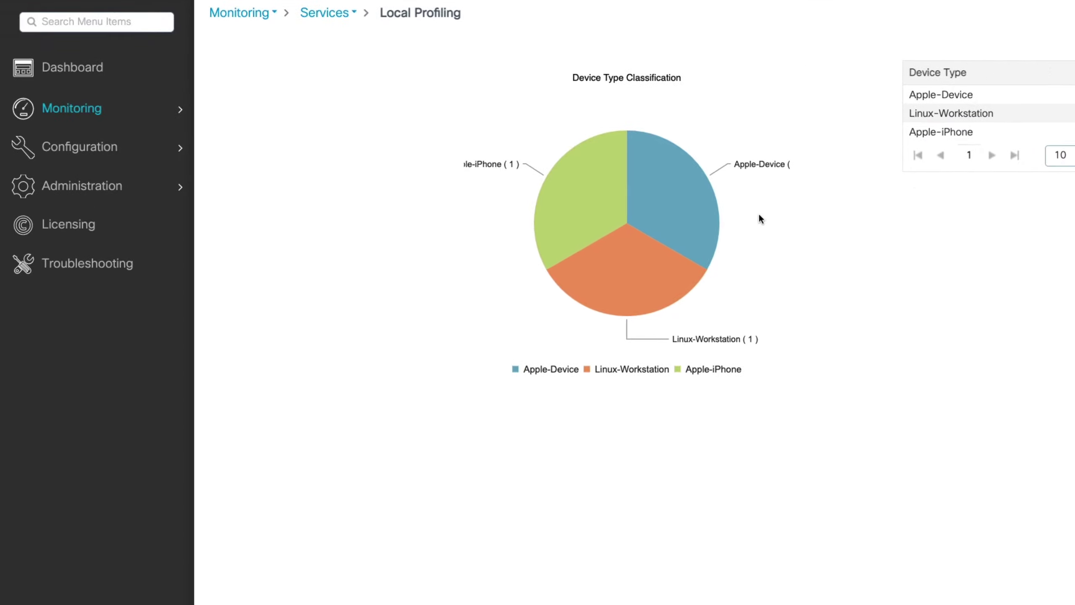
{"action": "mouse_move", "coordinate": [149, 157]}
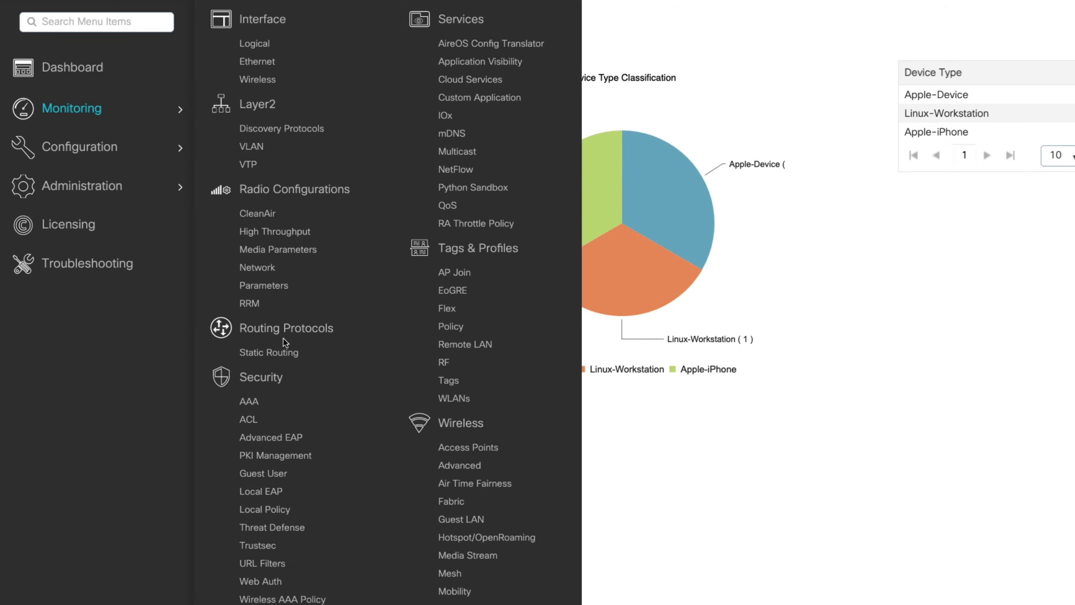
Add a Local Policy service template 'iPhone' with VLAN ID 2 and apply it to the device
{"action": "left_click", "coordinate": [274, 512]}
{"action": "left_click", "coordinate": [173, 101]}
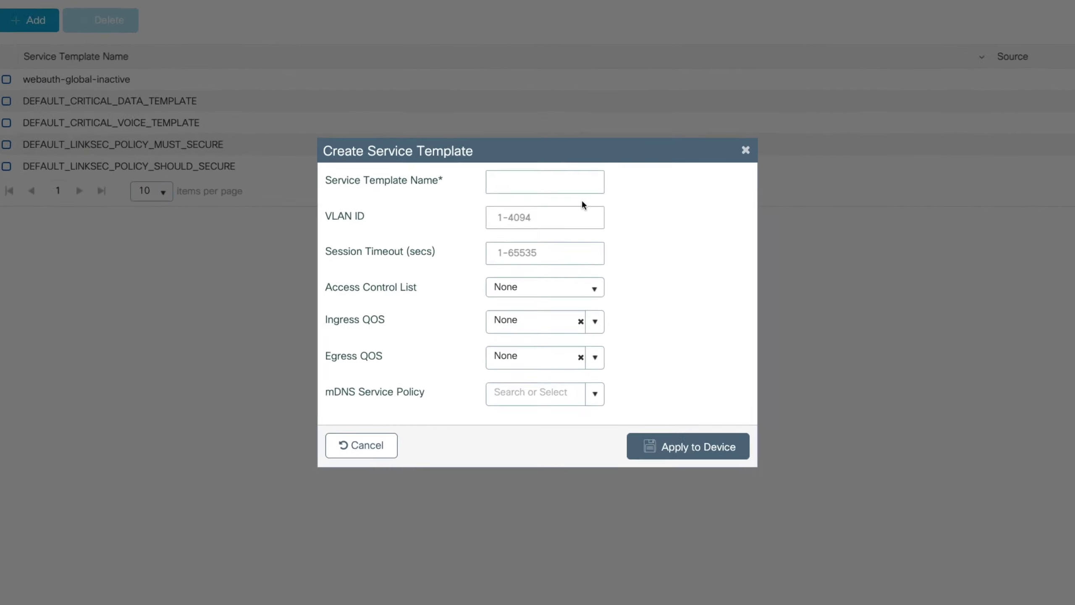
{"action": "left_click", "coordinate": [565, 184]}
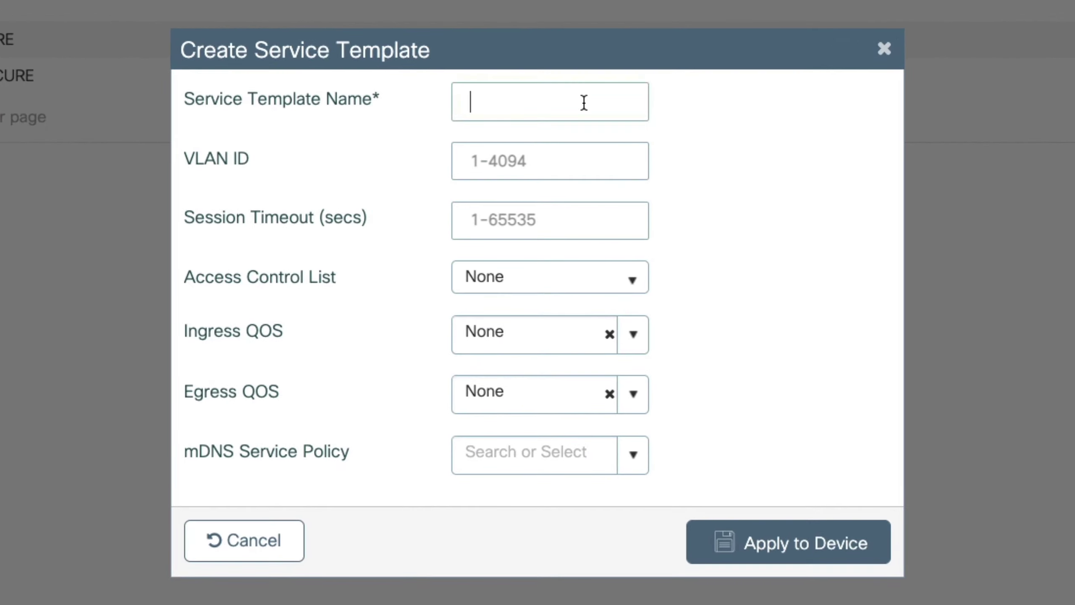
{"action": "type", "text": "iPhone"}
{"action": "left_click", "coordinate": [470, 161]}
{"action": "type", "text": "2"}
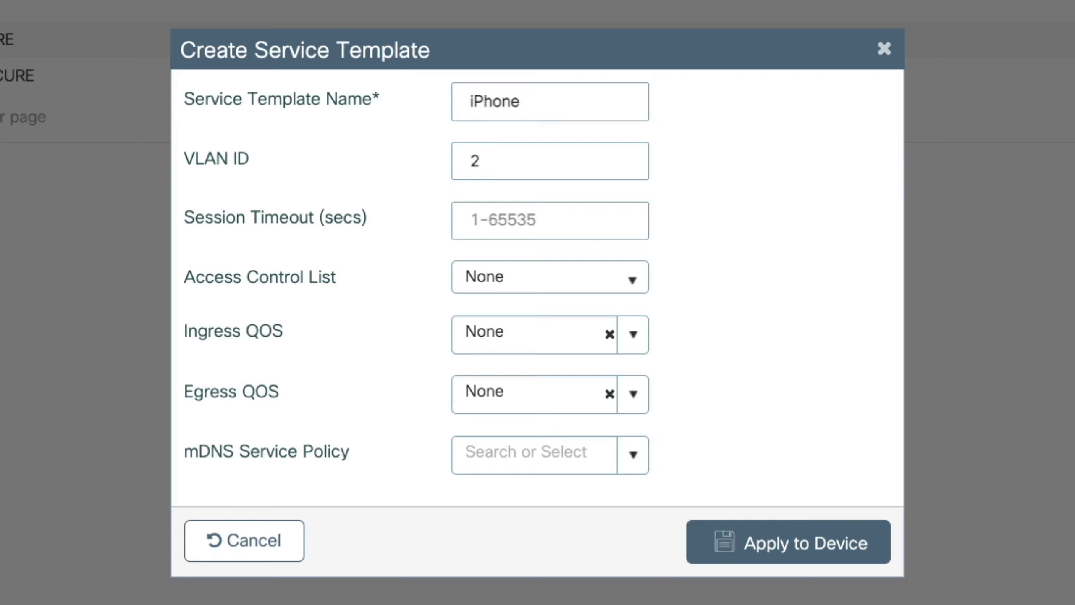
{"action": "left_click", "coordinate": [811, 557]}
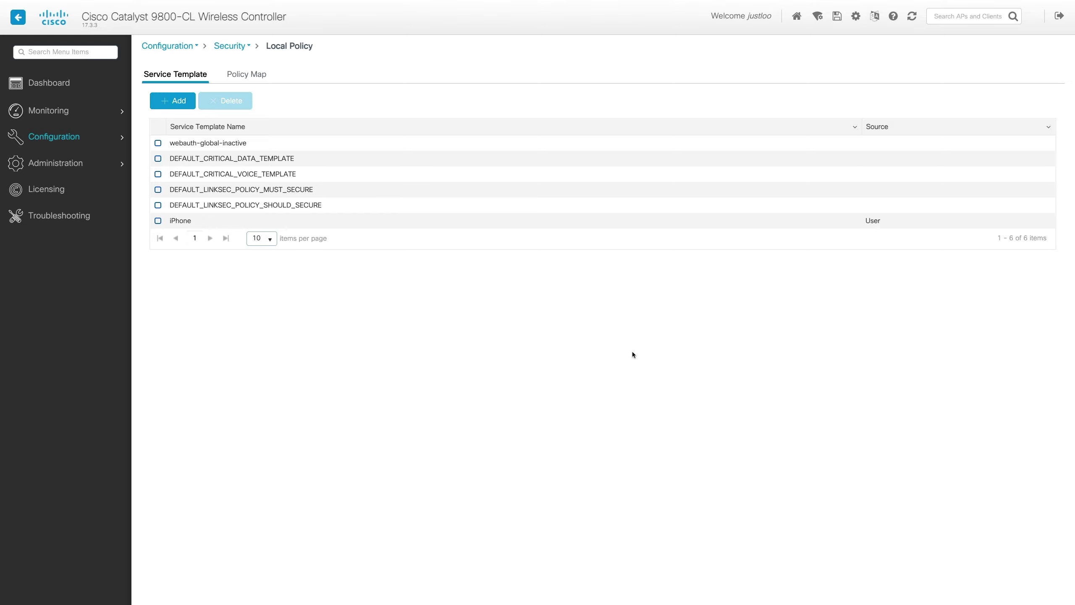
Start a new policy map named 'apple-iPhone'
{"action": "left_click", "coordinate": [249, 79]}
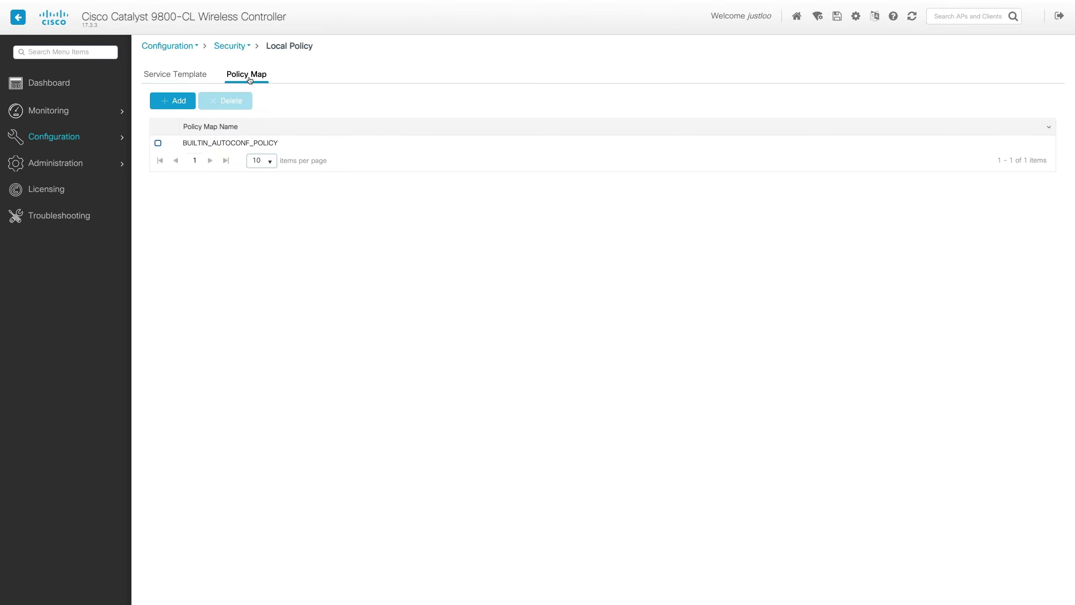
{"action": "left_click", "coordinate": [189, 100]}
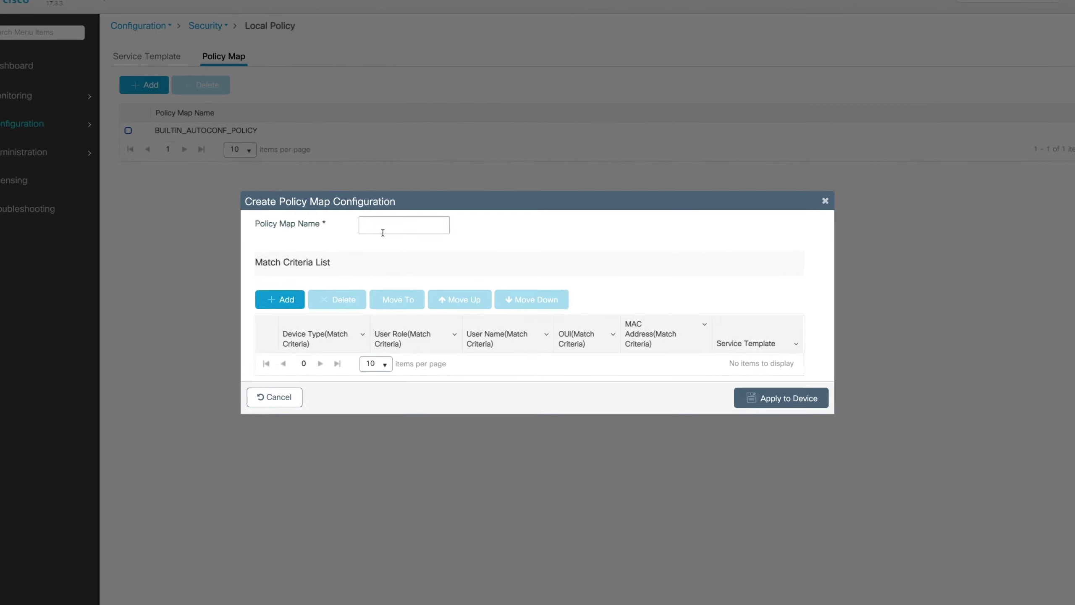
{"action": "left_click", "coordinate": [383, 233]}
{"action": "type", "text": "apple"}
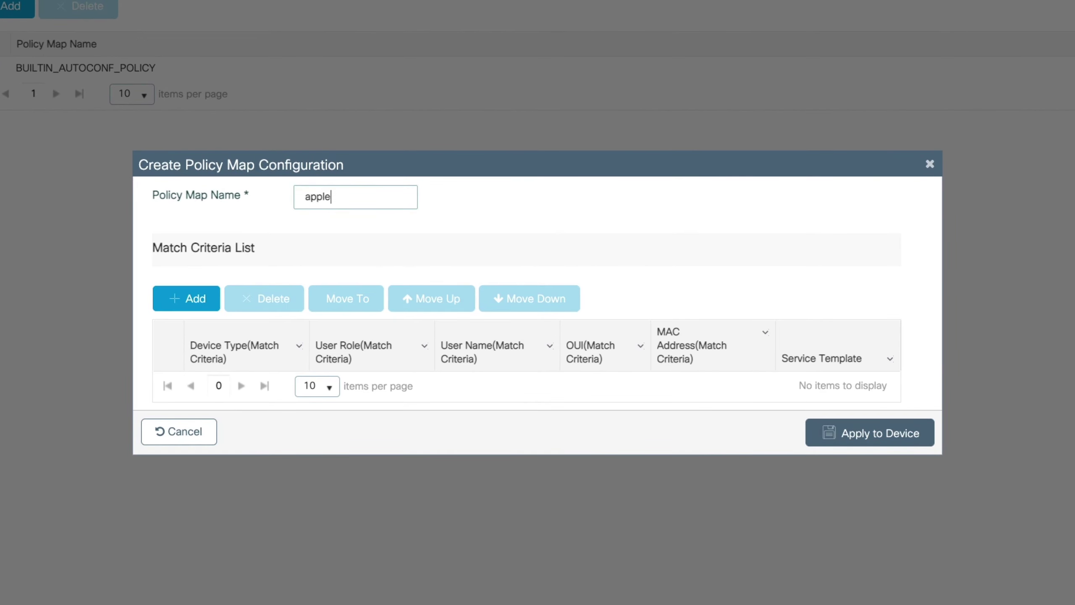
{"action": "type", "text": "-iPhone"}
Add a criterion mapping device type eq Apple-iPhone to the iPhone template, and apply
{"action": "left_click", "coordinate": [191, 299]}
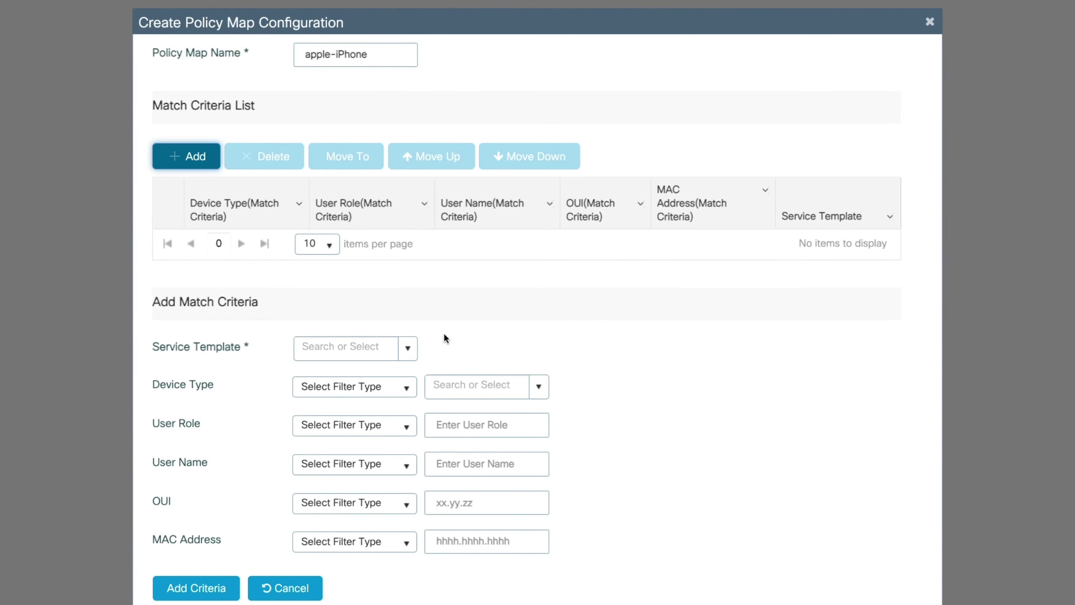
{"action": "left_click", "coordinate": [409, 348]}
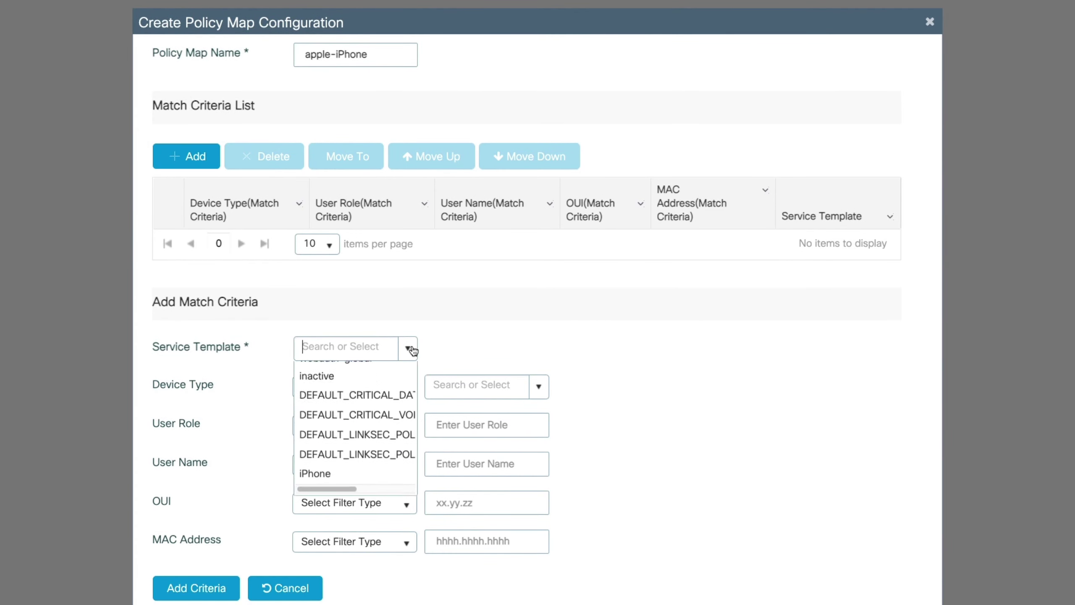
{"action": "left_click", "coordinate": [373, 490]}
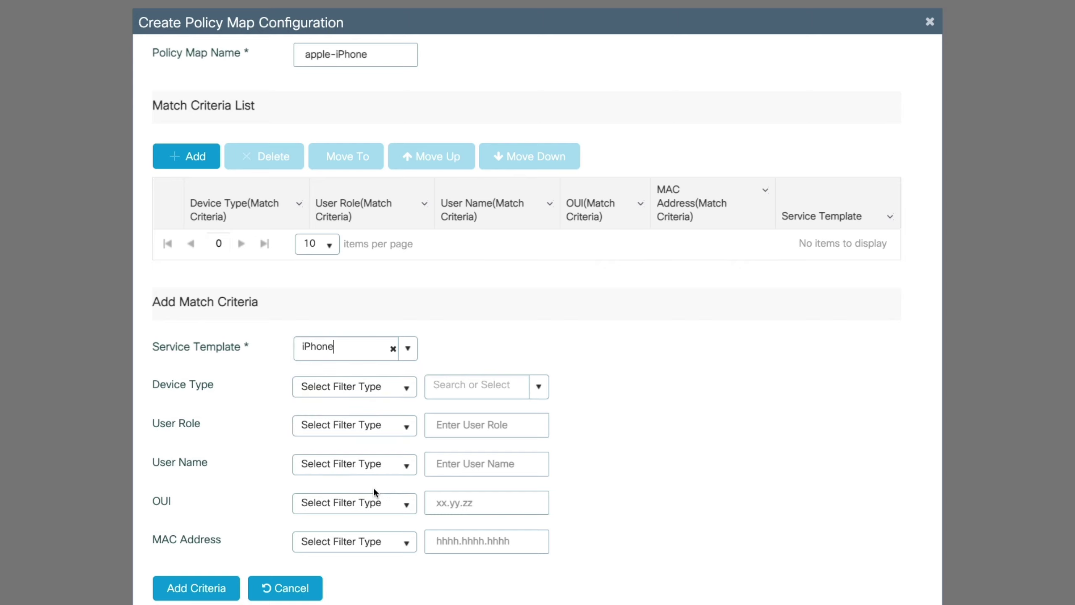
{"action": "left_click", "coordinate": [399, 393]}
{"action": "left_click", "coordinate": [353, 429]}
{"action": "left_click", "coordinate": [536, 394]}
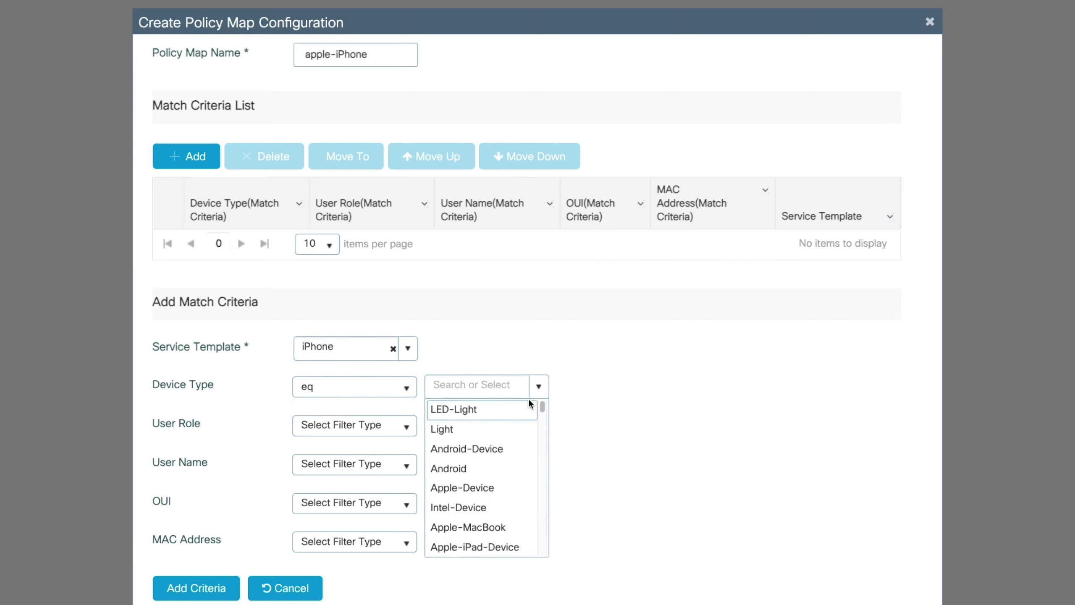
{"action": "scroll", "coordinate": [496, 511], "scroll_direction": "down", "scroll_amount": 2}
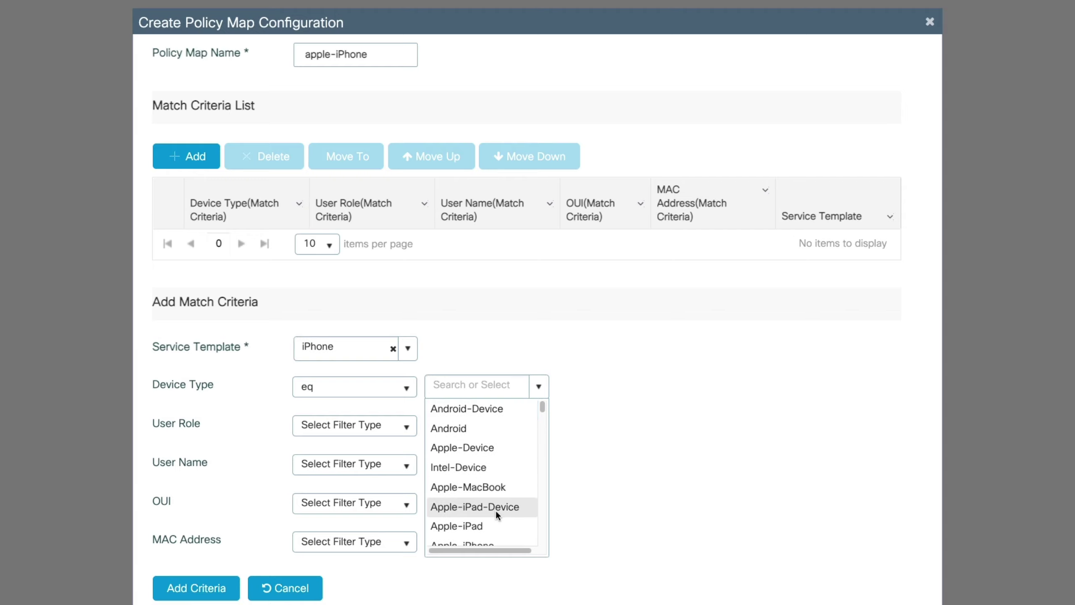
{"action": "left_click", "coordinate": [497, 527]}
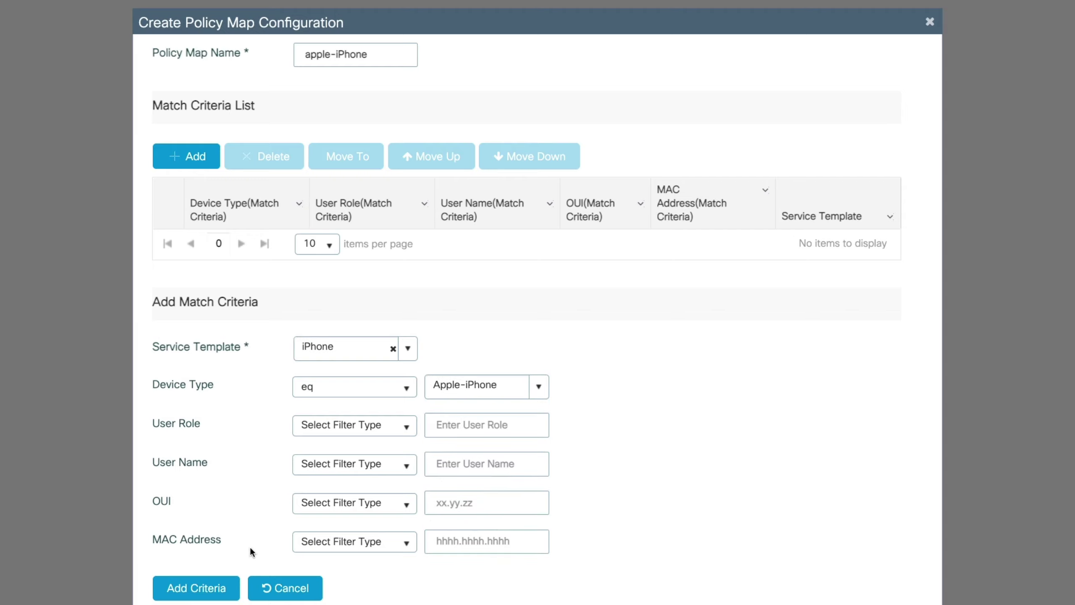
{"action": "left_click", "coordinate": [218, 582]}
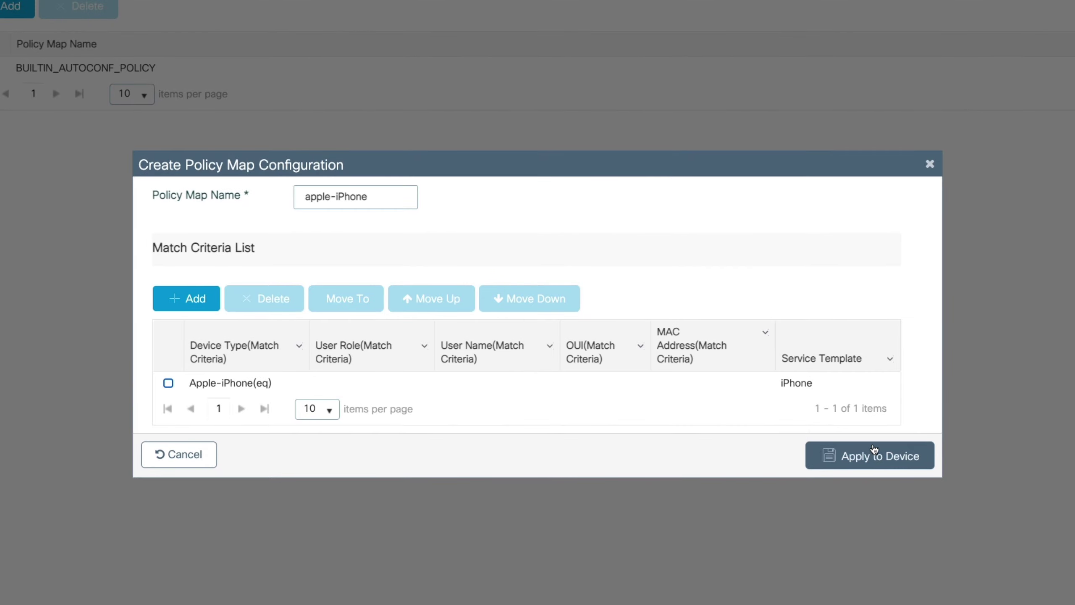
{"action": "left_click", "coordinate": [874, 449]}
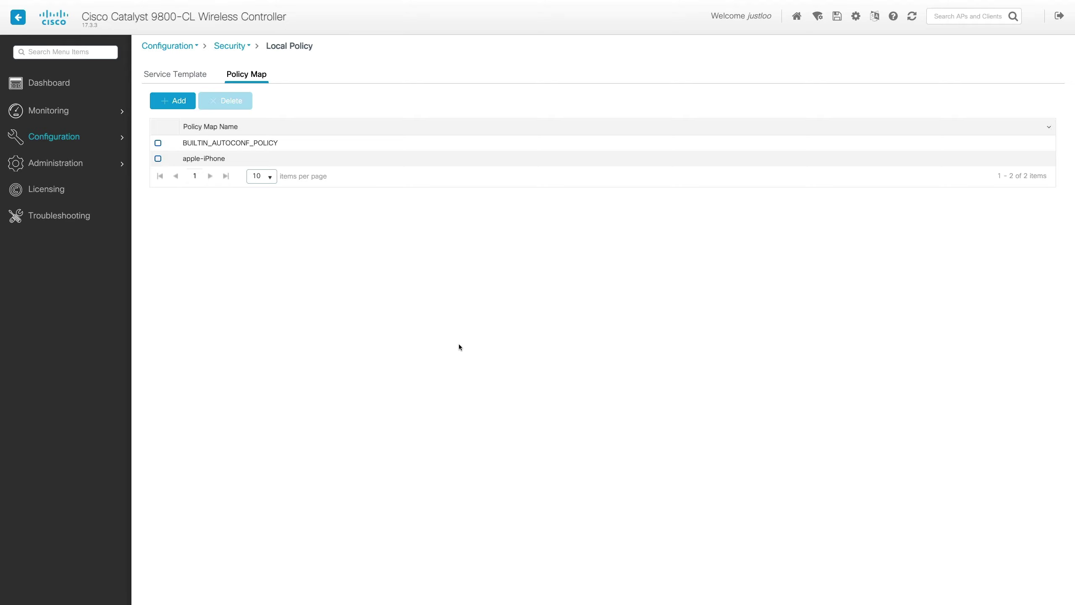
Set localPolicy's Local Subscriber Policy Name to apple-iPhone and apply the update
{"action": "mouse_move", "coordinate": [108, 144]}
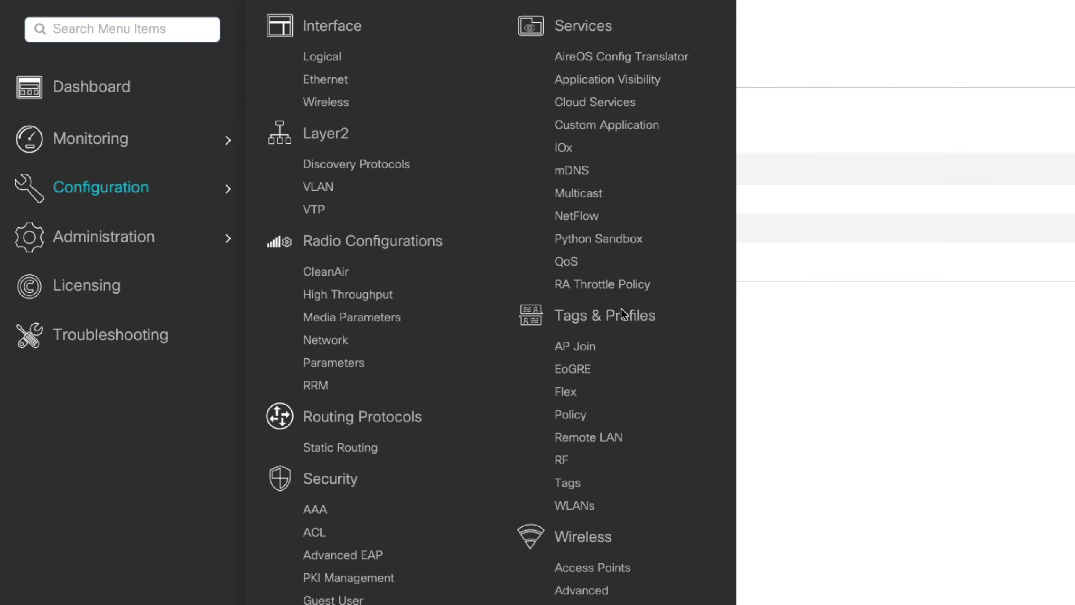
{"action": "left_click", "coordinate": [576, 422]}
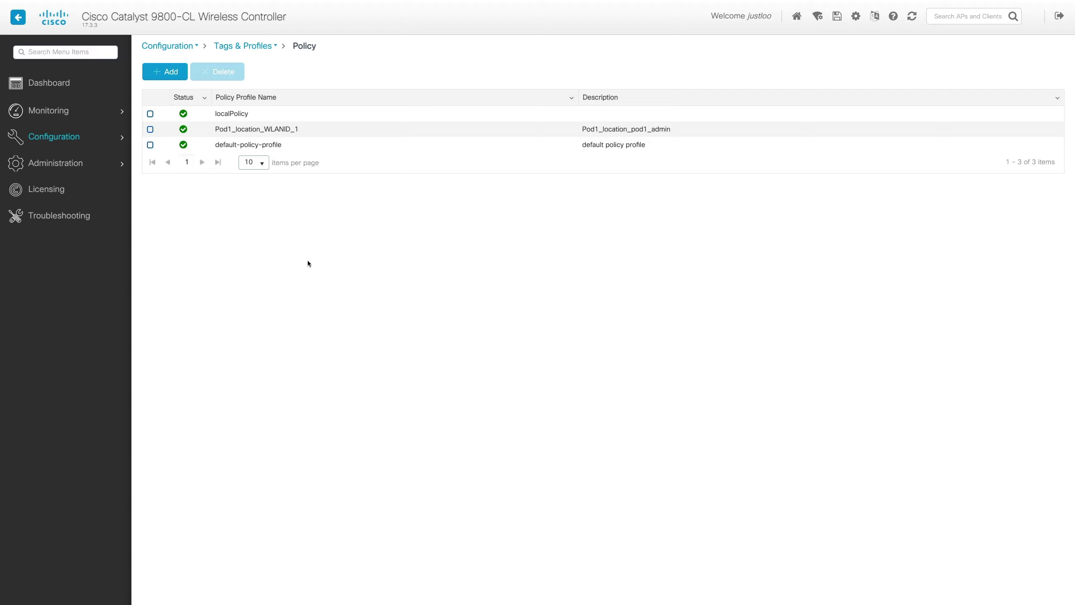
{"action": "left_click", "coordinate": [338, 114]}
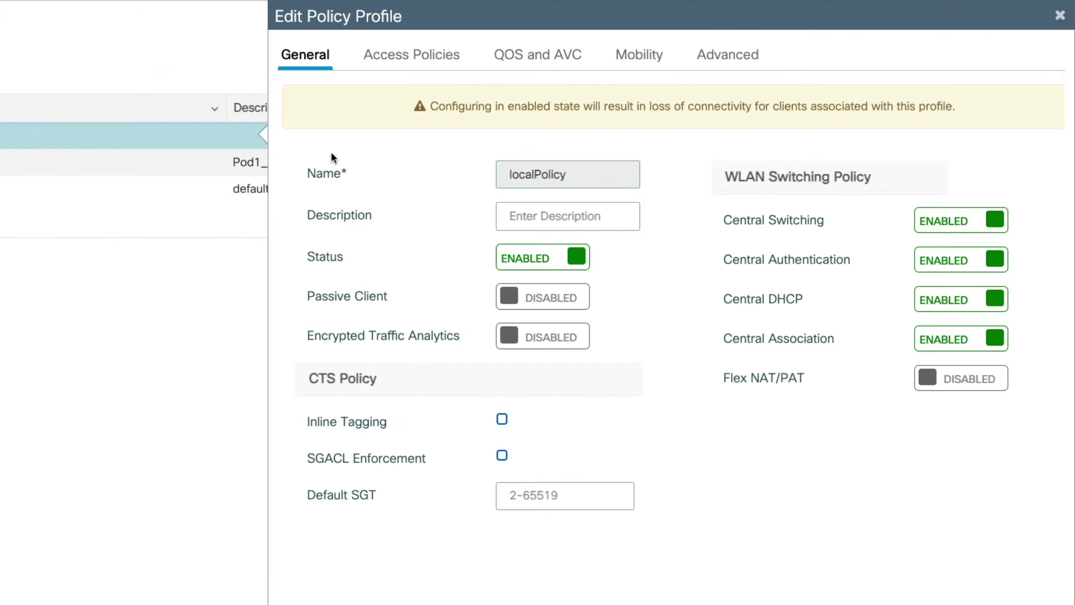
{"action": "left_click", "coordinate": [422, 68]}
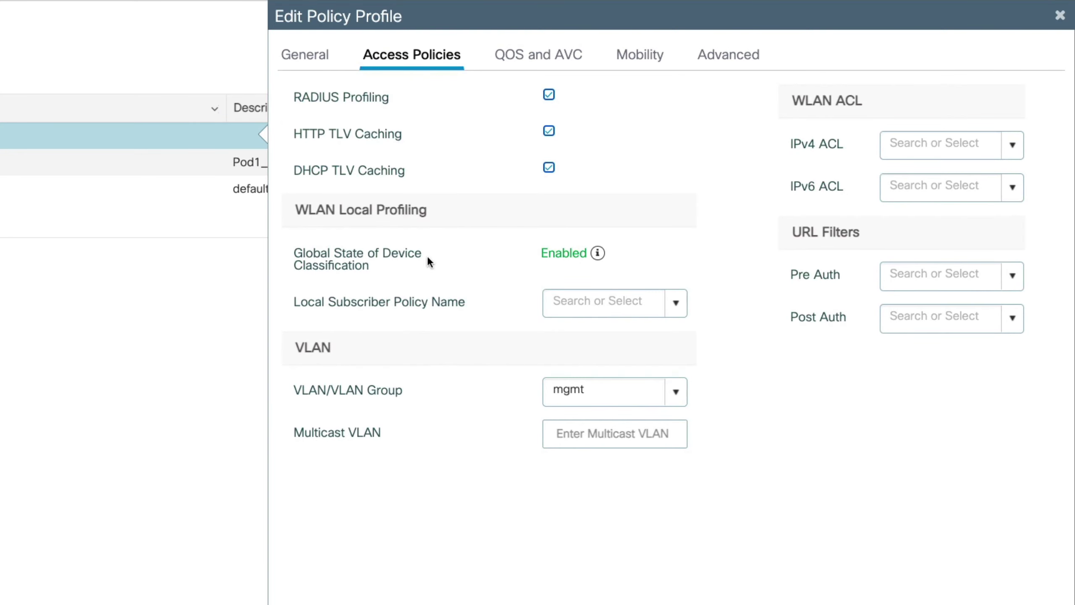
{"action": "left_click", "coordinate": [677, 305]}
{"action": "left_click", "coordinate": [660, 334]}
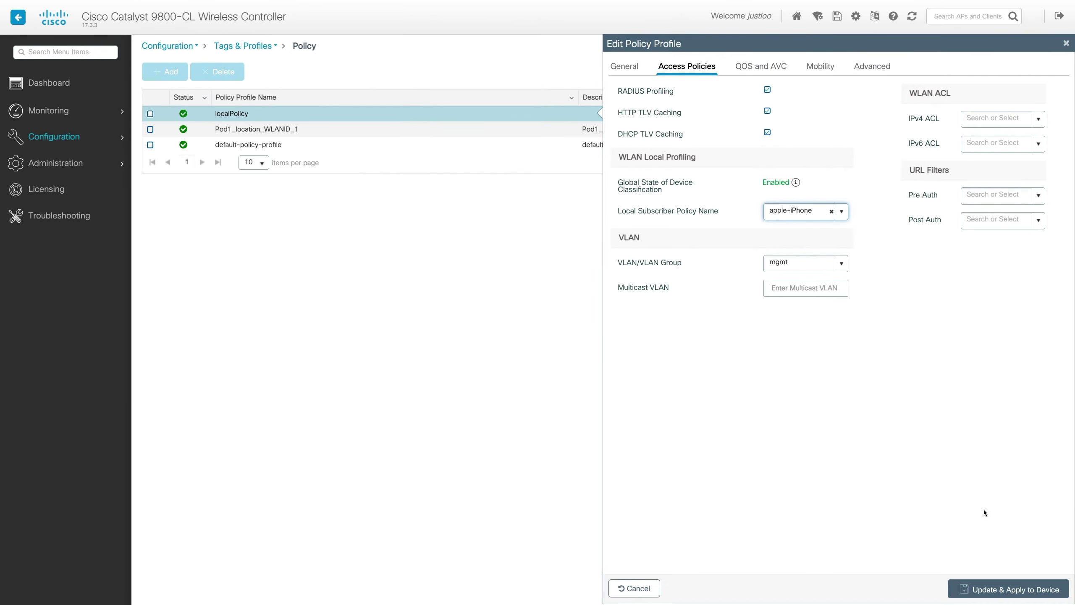
{"action": "left_click", "coordinate": [1036, 584]}
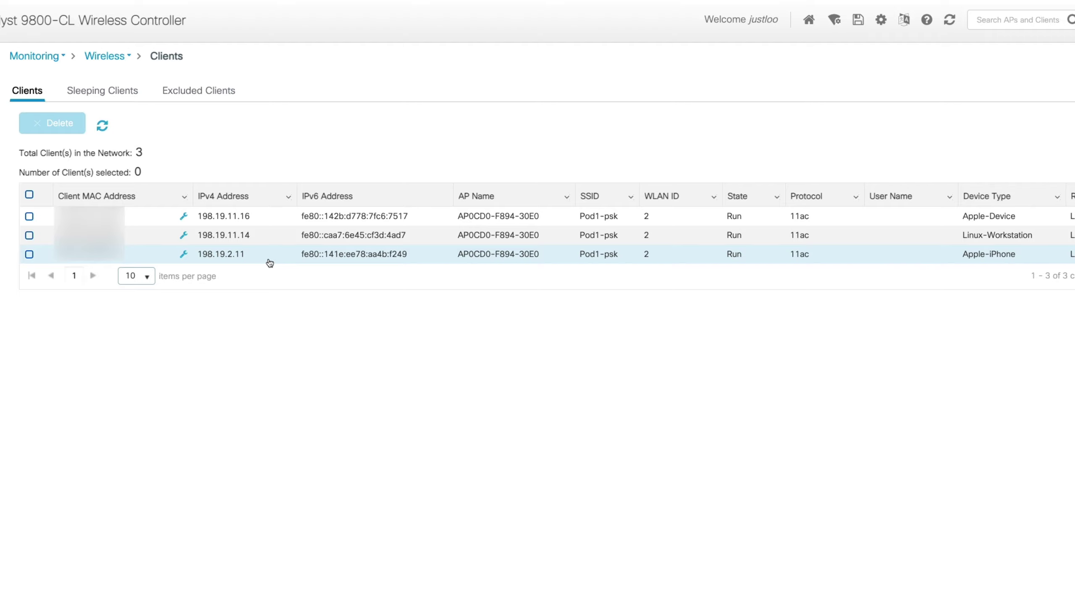
Check the 198.19.2.11 client's security information: iPhone service template and VLAN 2
{"action": "left_click", "coordinate": [268, 260]}
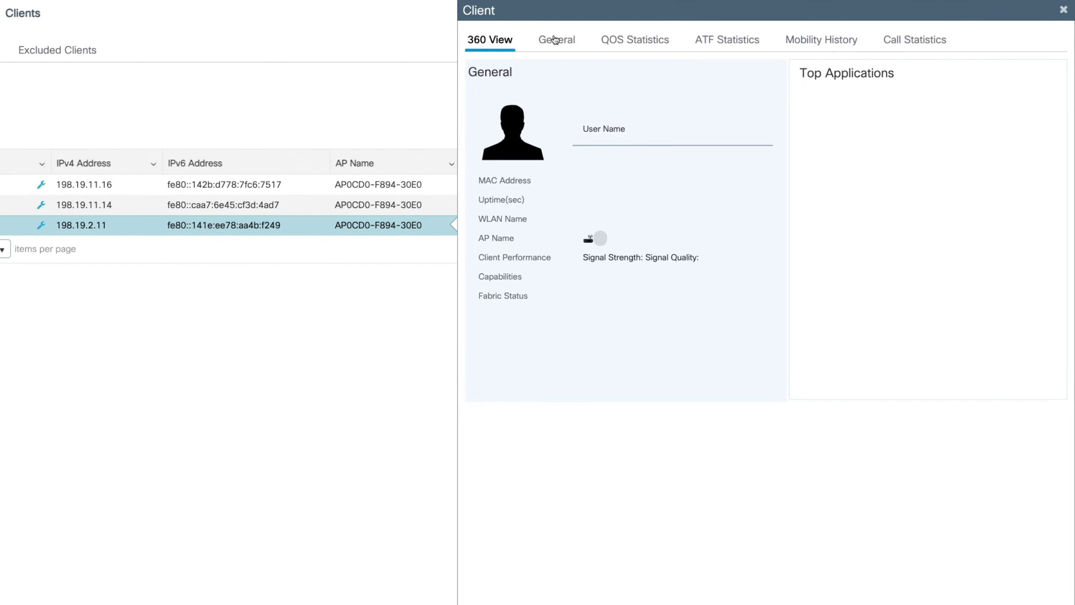
{"action": "left_click", "coordinate": [555, 39]}
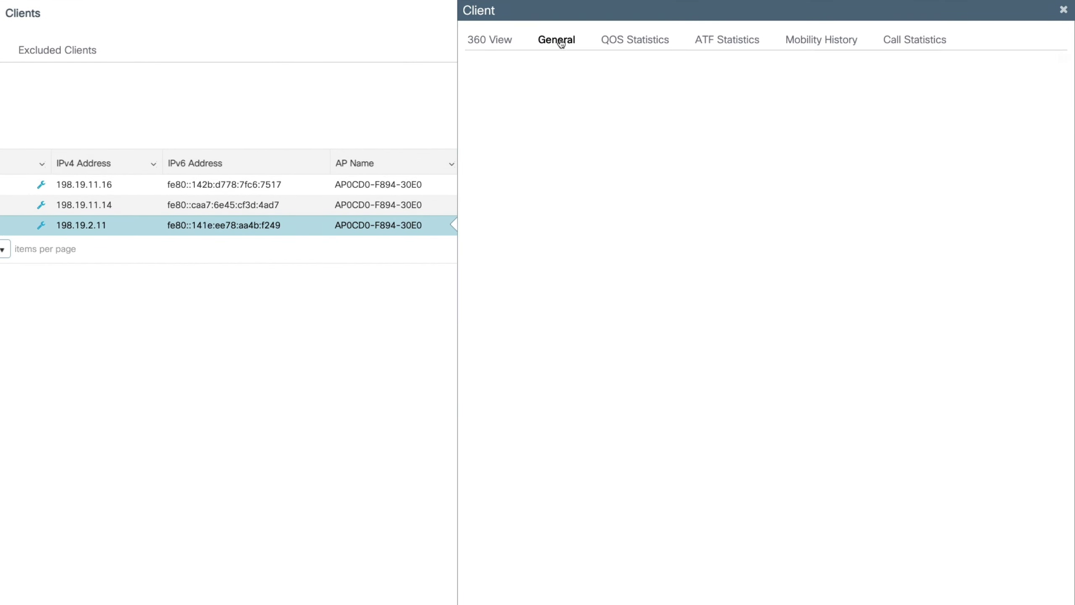
{"action": "left_click", "coordinate": [717, 70]}
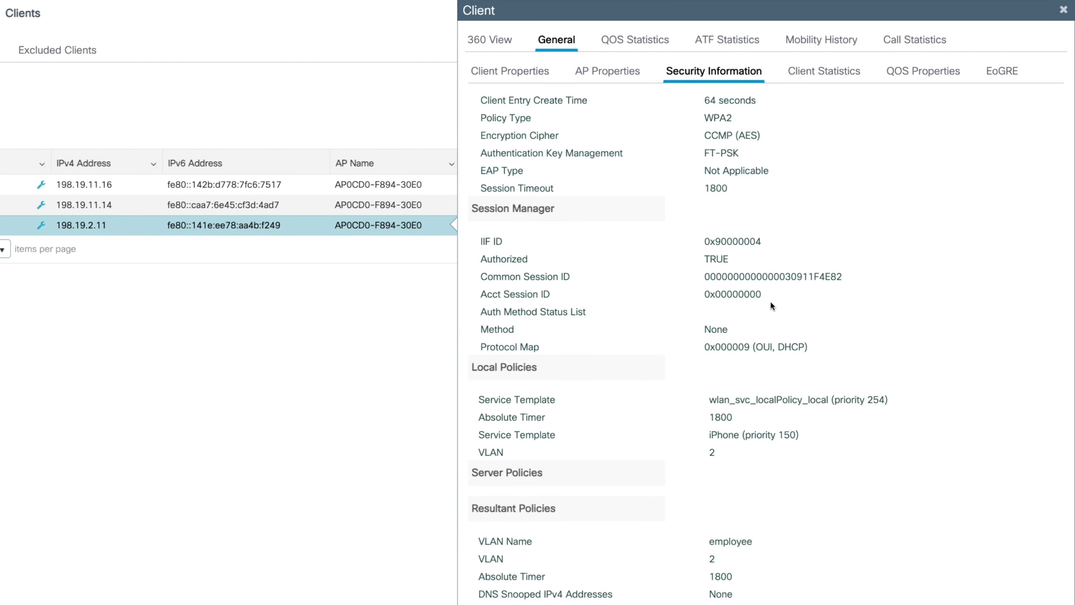
{"action": "double_click", "coordinate": [723, 436]}
{"action": "left_click_drag", "start_coordinate": [718, 453], "coordinate": [685, 445]}
Confirm the 198.19.11.16 and 198.19.11.14 clients keep resultant VLAN 11
{"action": "left_click", "coordinate": [116, 191]}
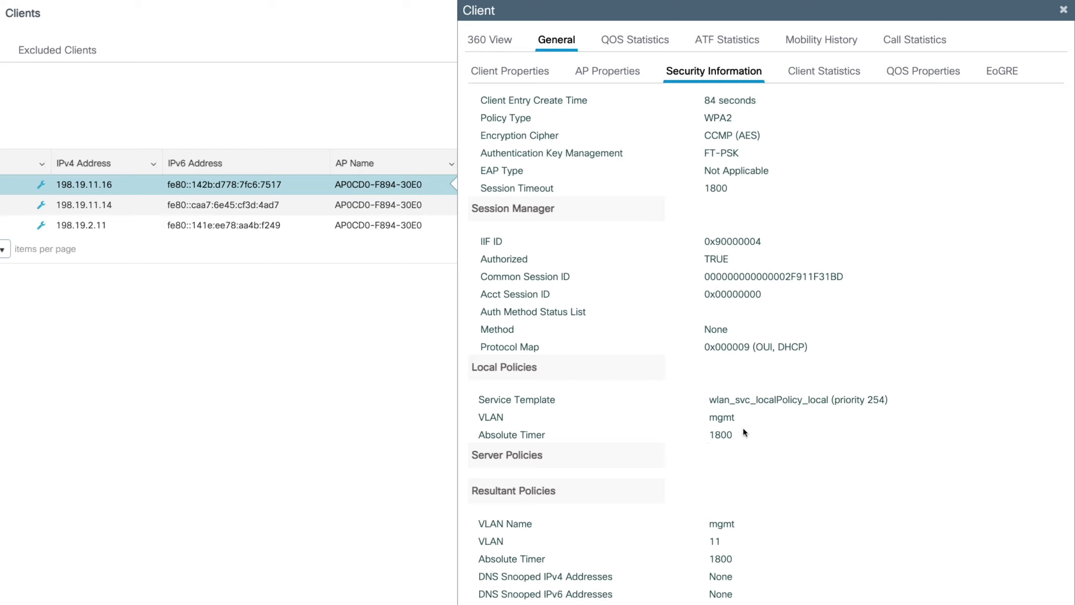
{"action": "double_click", "coordinate": [721, 419]}
{"action": "left_click_drag", "start_coordinate": [729, 541], "coordinate": [682, 537]}
{"action": "left_click", "coordinate": [620, 538]}
{"action": "left_click", "coordinate": [305, 205]}
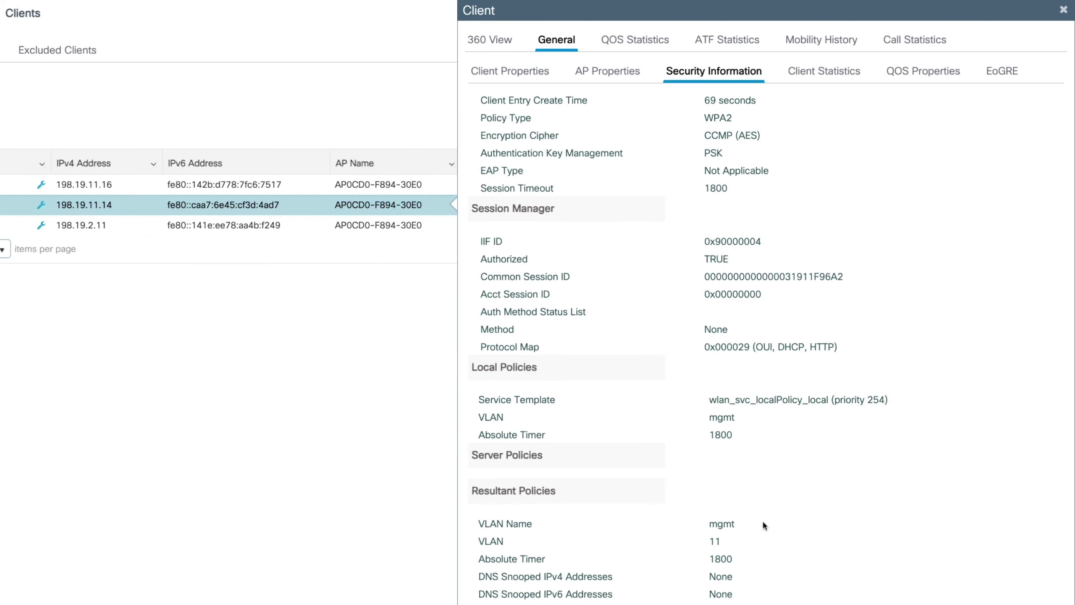
{"action": "left_click_drag", "start_coordinate": [721, 540], "coordinate": [691, 540]}
{"action": "left_click", "coordinate": [646, 531]}
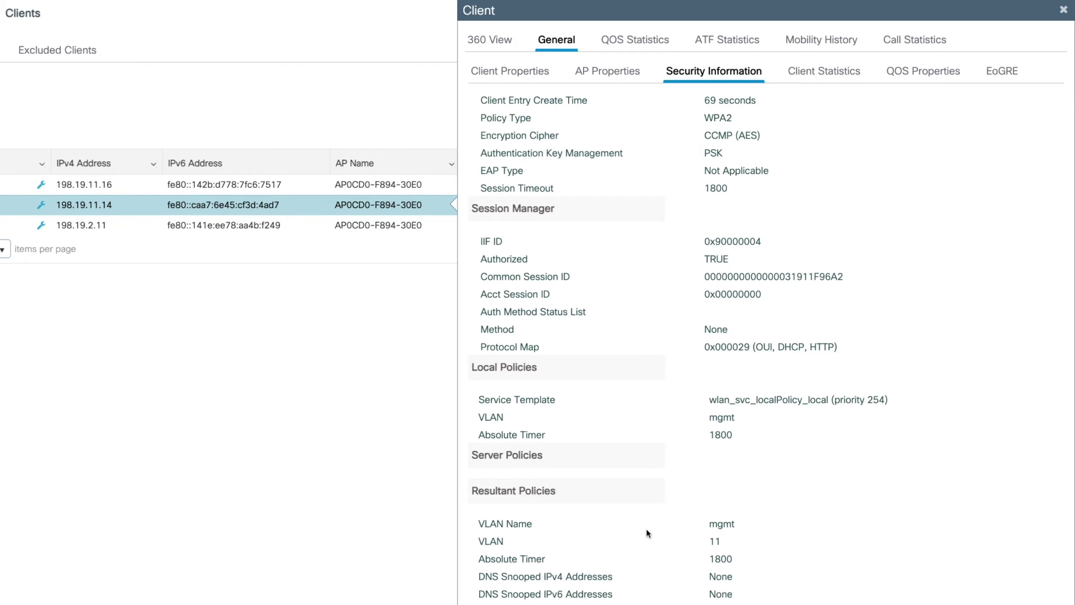